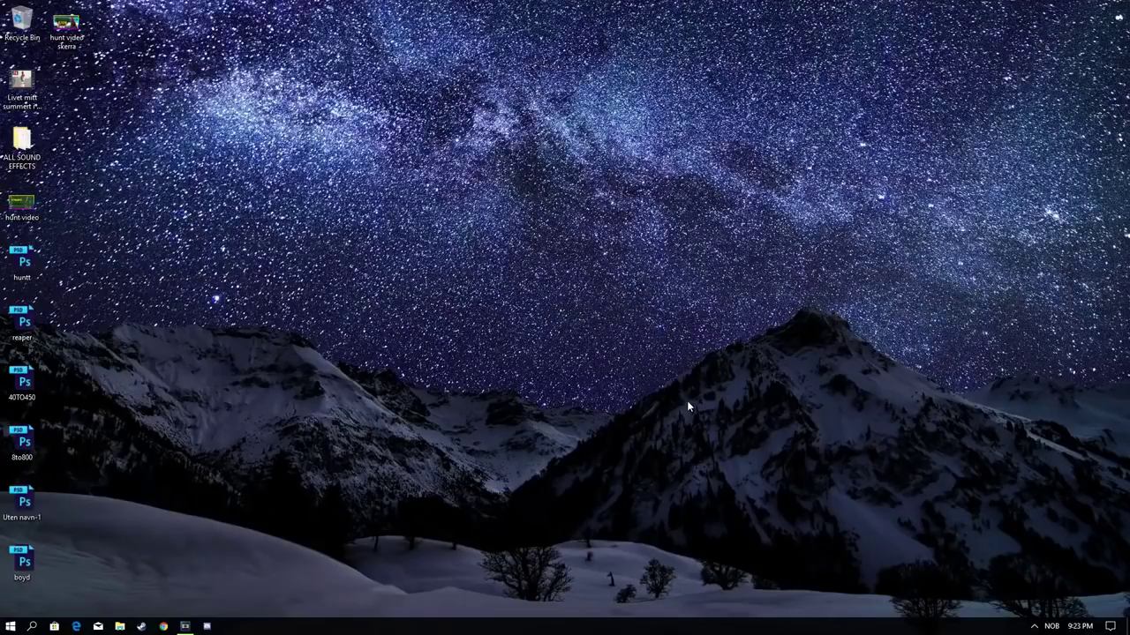
# Bring up the Start menu search to look for This PC
pyautogui.press('super')
# Open This PC from the 'this pc' search and maximize its window
pyautogui.write('thi')
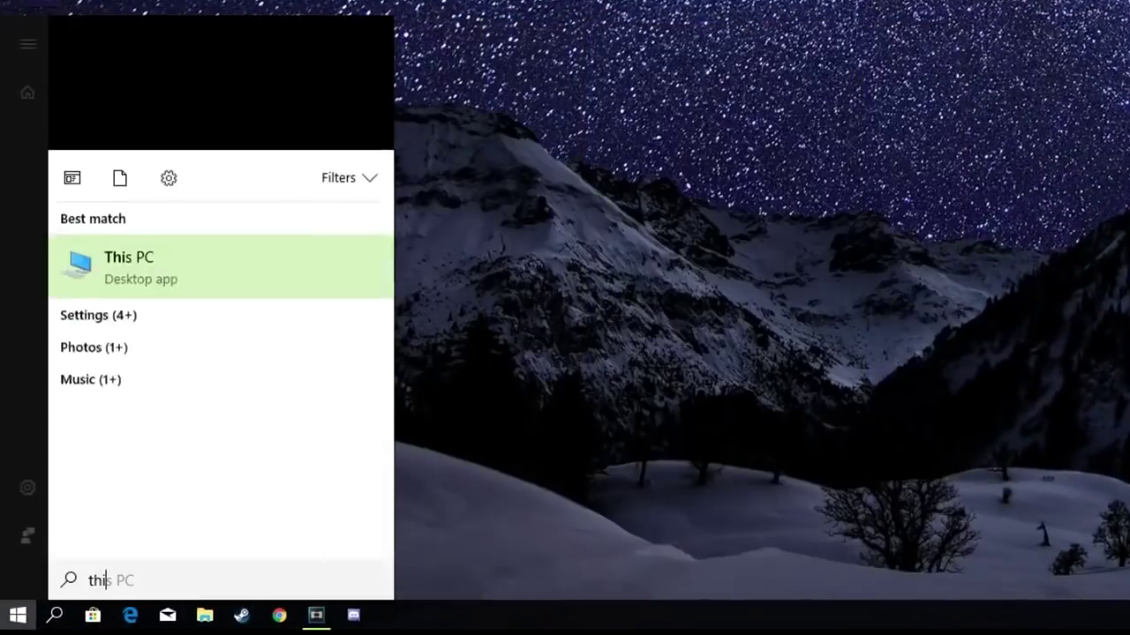
pyautogui.write('s pc')
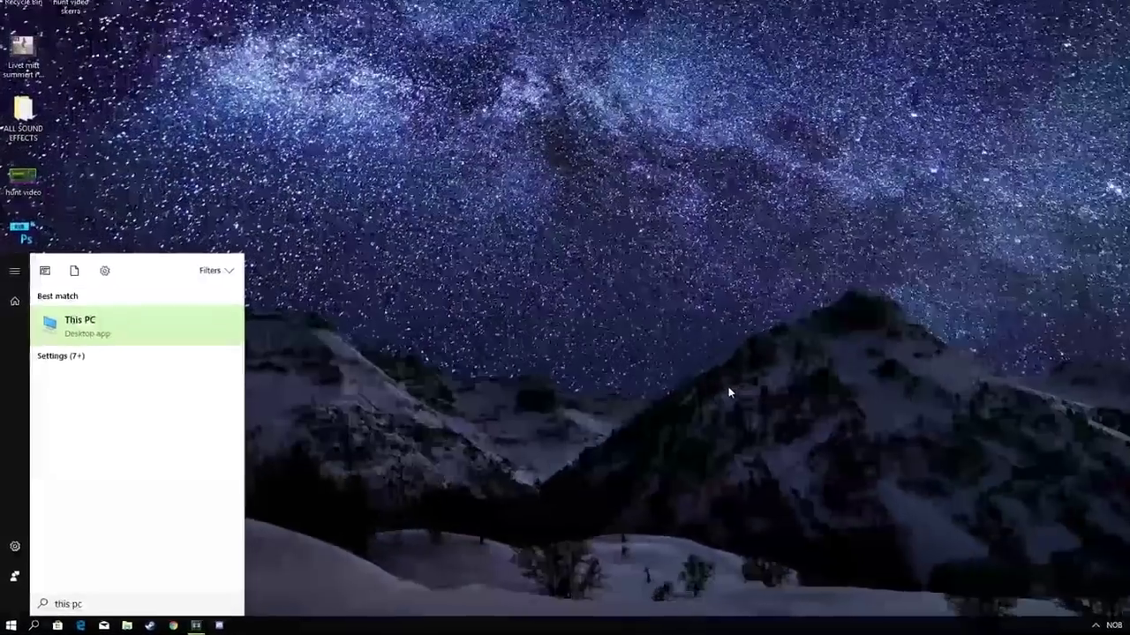
pyautogui.press('Return')
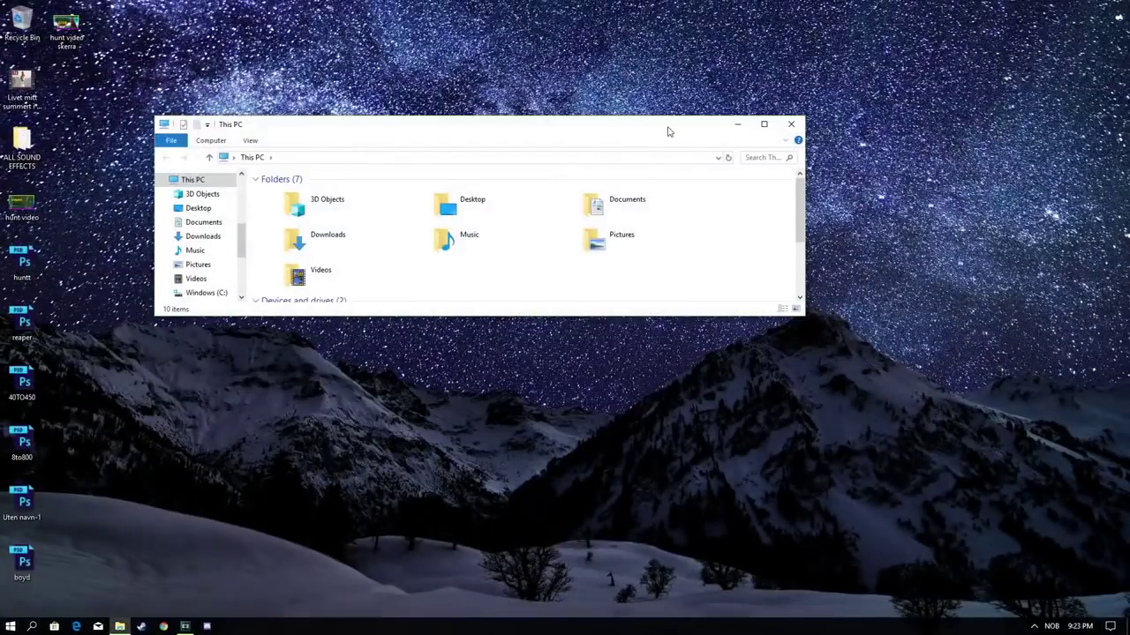
pyautogui.moveTo(668, 128); pyautogui.dragTo(713, 3)
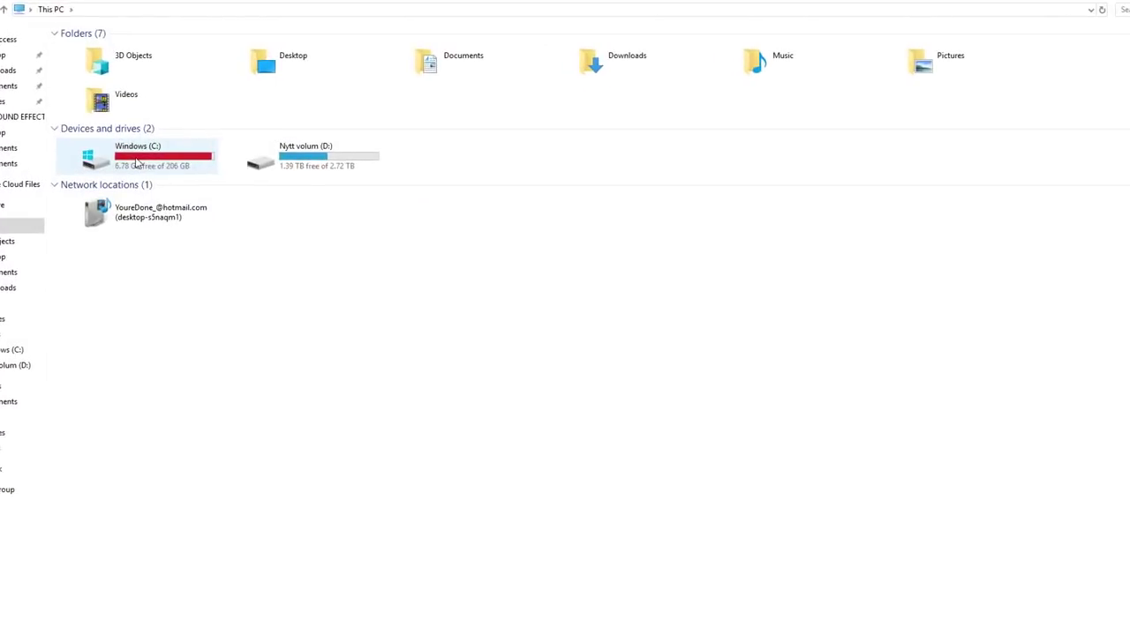
# Browse to C:\Program Files (x86)\Epic Games\Launcher\Engine\Binaries\Win64
pyautogui.doubleClick(181, 170)
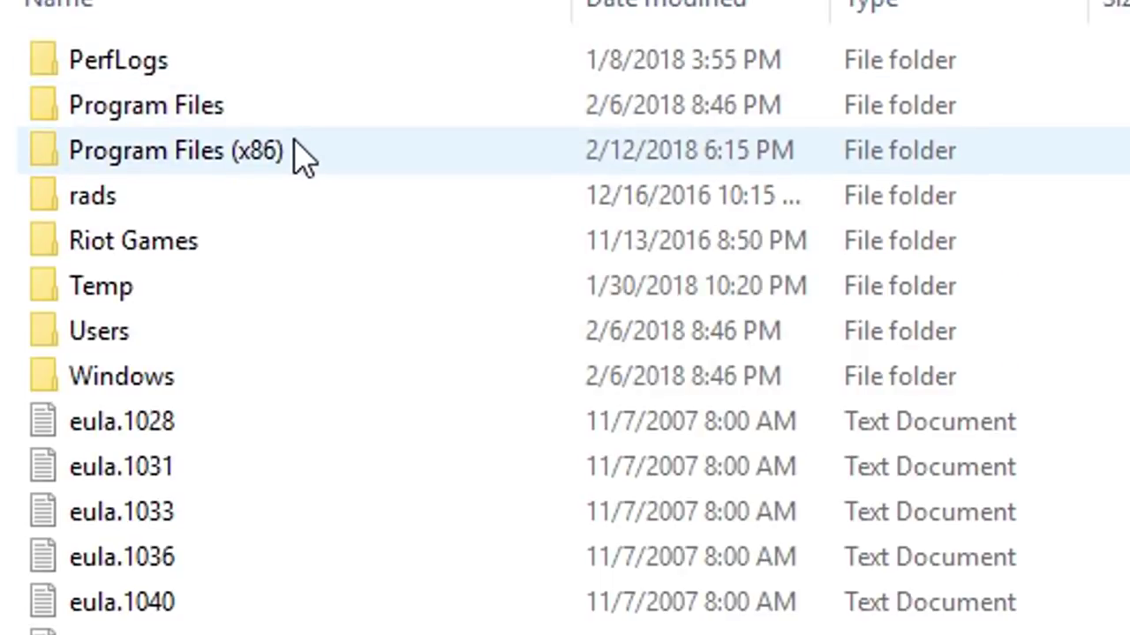
pyautogui.doubleClick(298, 159)
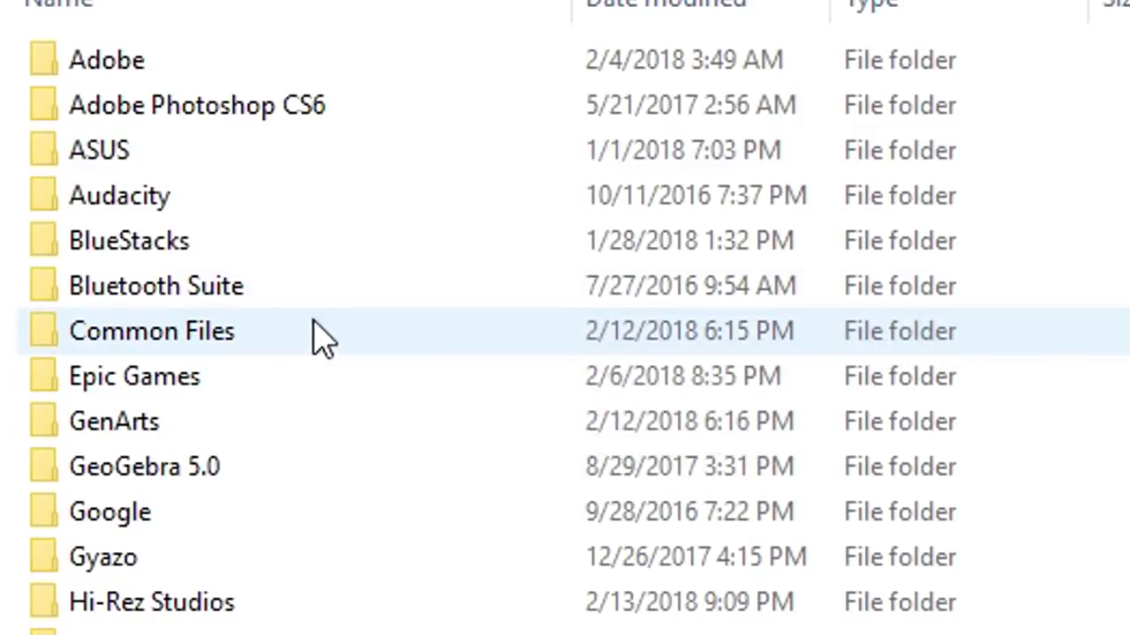
pyautogui.doubleClick(265, 378)
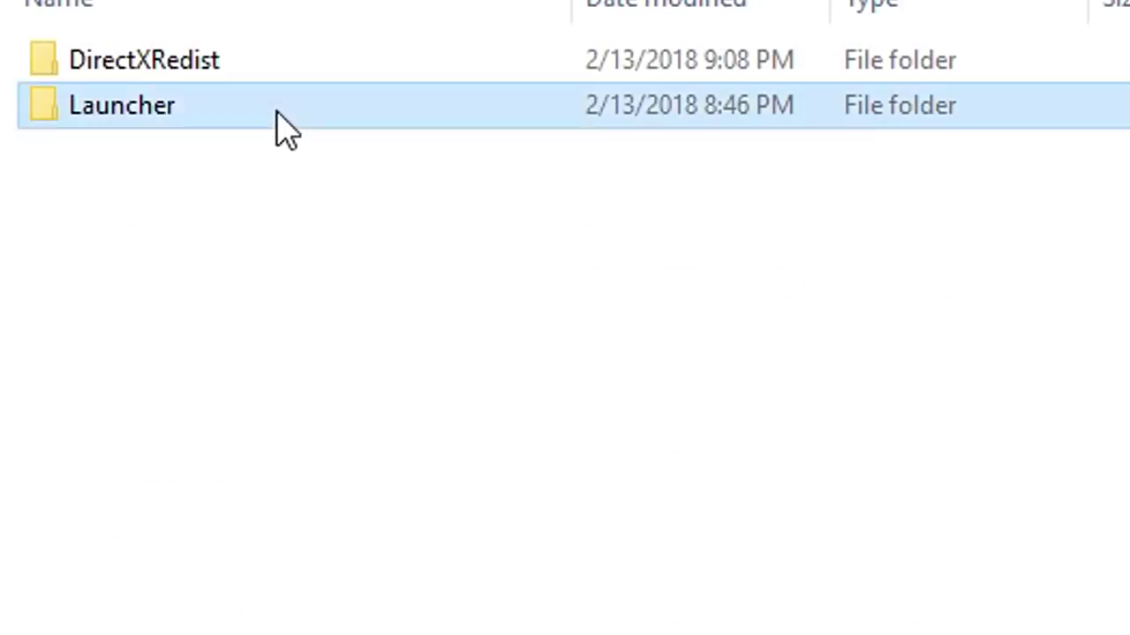
pyautogui.doubleClick(277, 115)
pyautogui.doubleClick(252, 104)
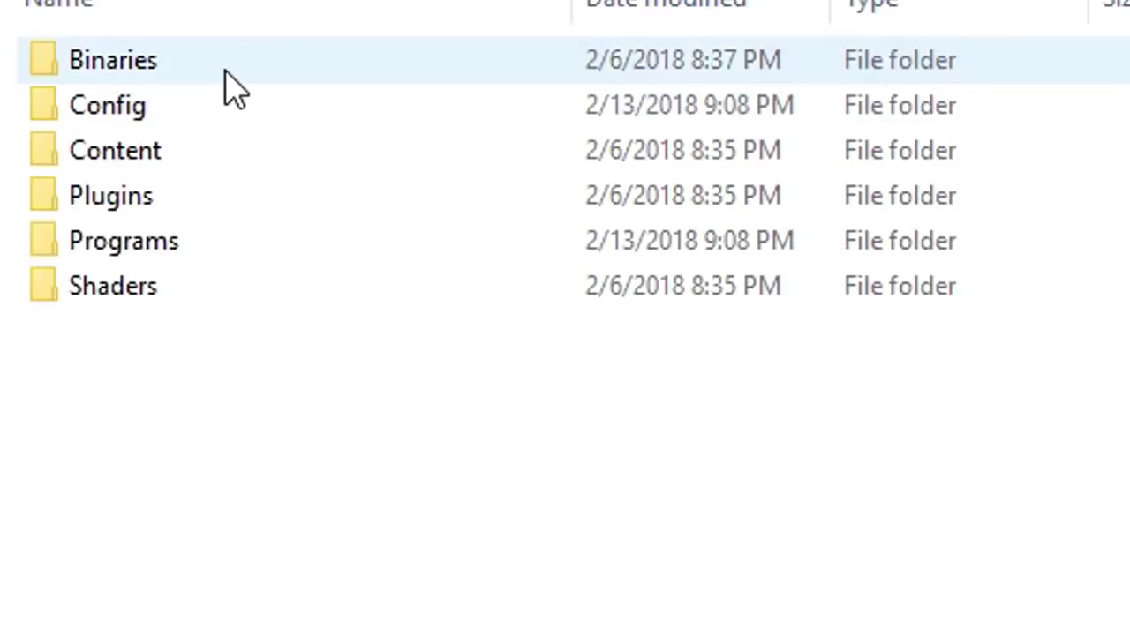
pyautogui.doubleClick(226, 74)
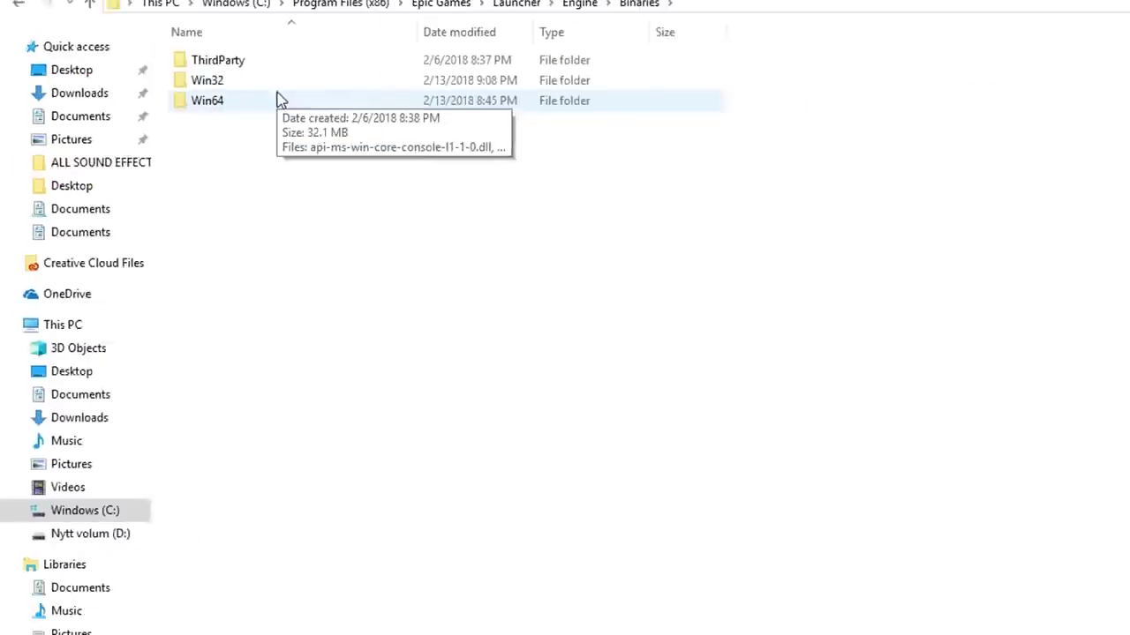
pyautogui.doubleClick(170, 97)
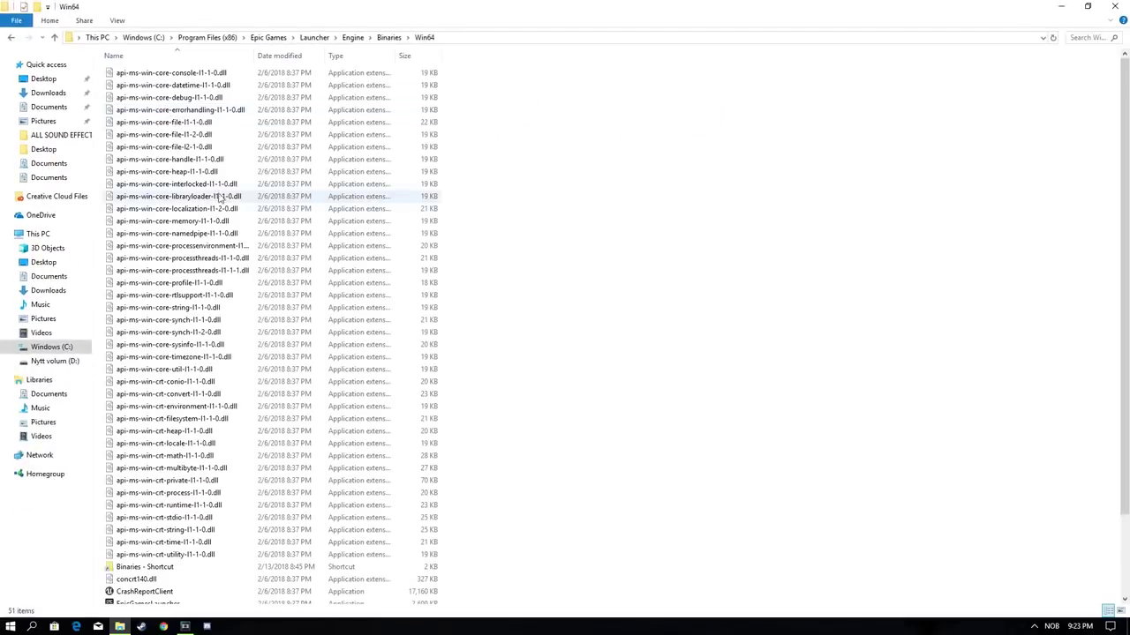
# Resize the Explorer window and create a shortcut to EpicGamesLauncher
pyautogui.scroll(-3, 239, 216)
pyautogui.moveTo(444, 5); pyautogui.dragTo(785, 62)
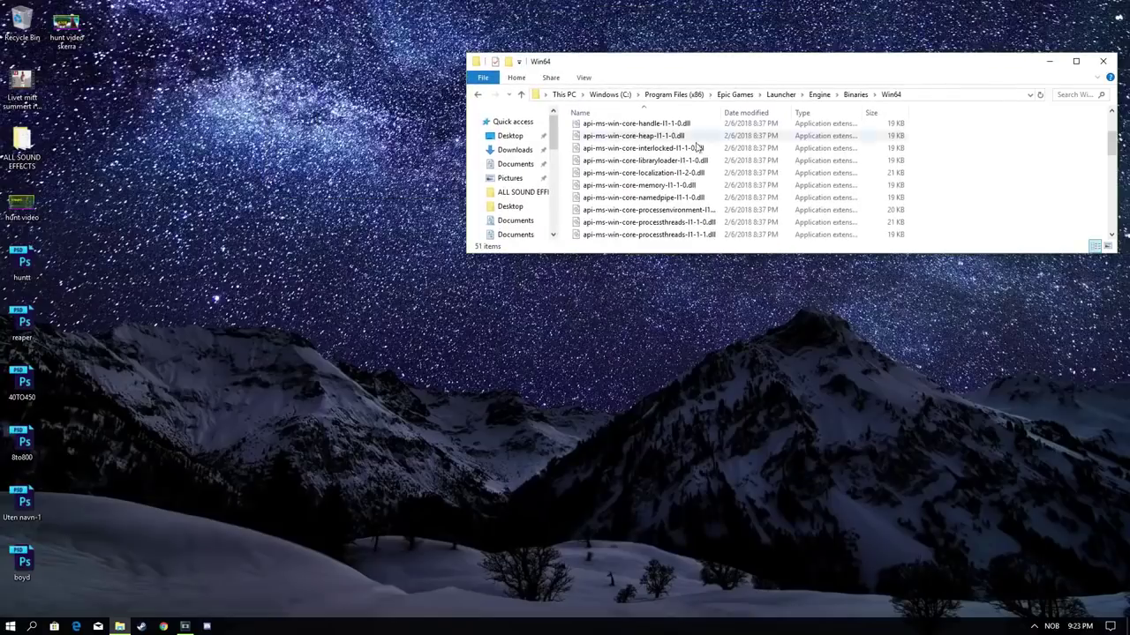
pyautogui.moveTo(723, 252); pyautogui.dragTo(713, 593)
pyautogui.scroll(-3, 662, 494)
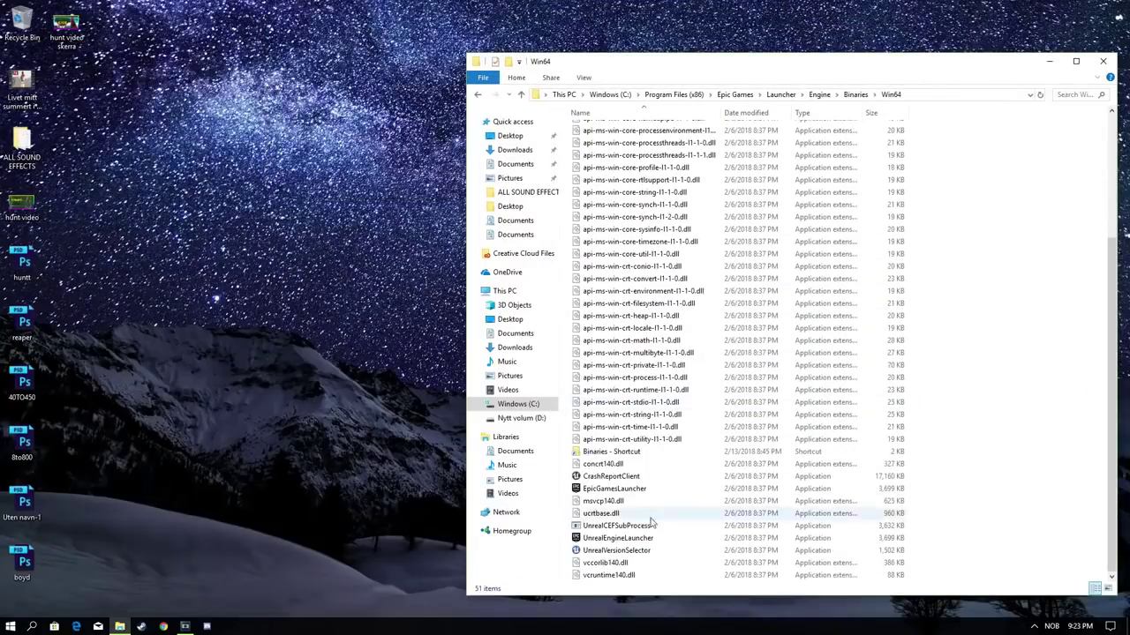
pyautogui.click(619, 488)
pyautogui.rightClick(618, 491)
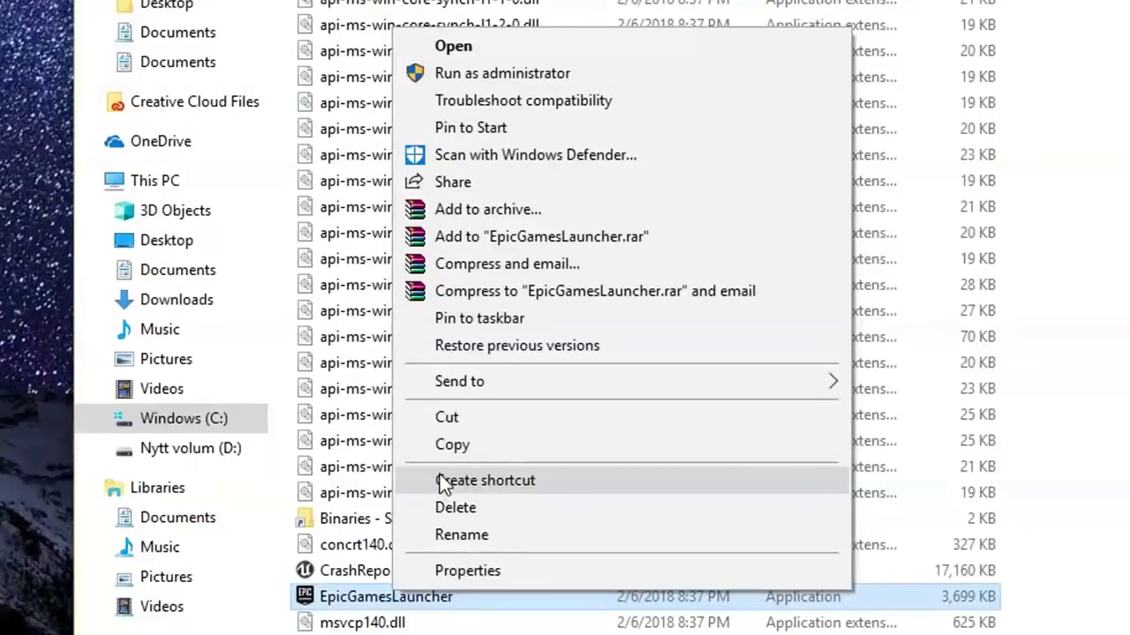
pyautogui.click(641, 434)
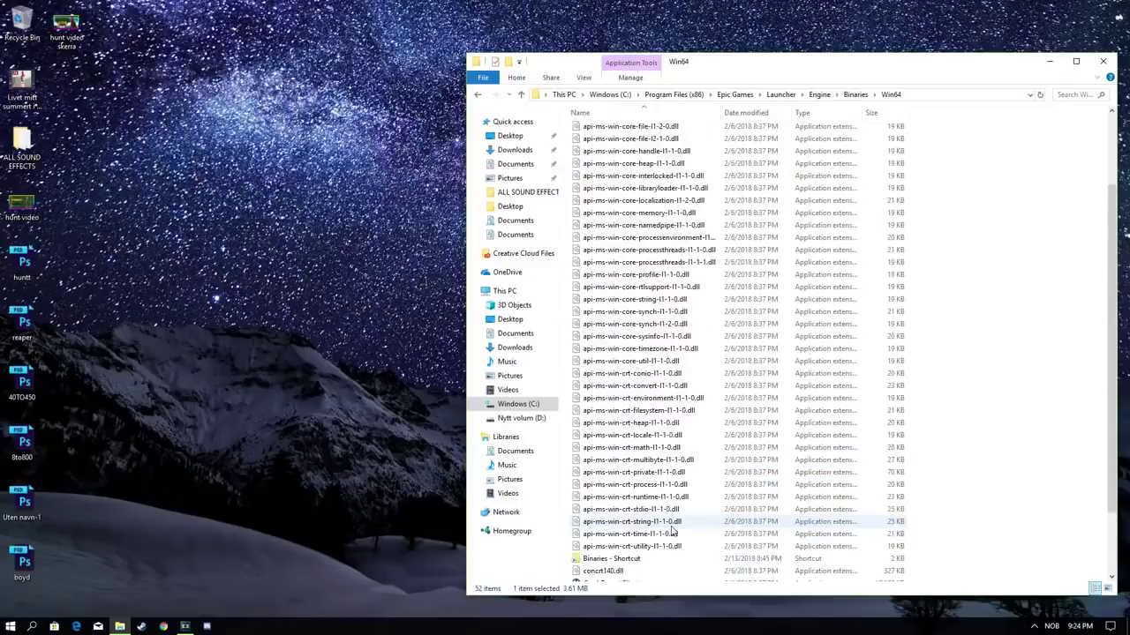
# Delete the extra EpicGamesLauncher - Shortcut (2) and empty the Recycle Bin
pyautogui.rightClick(597, 478)
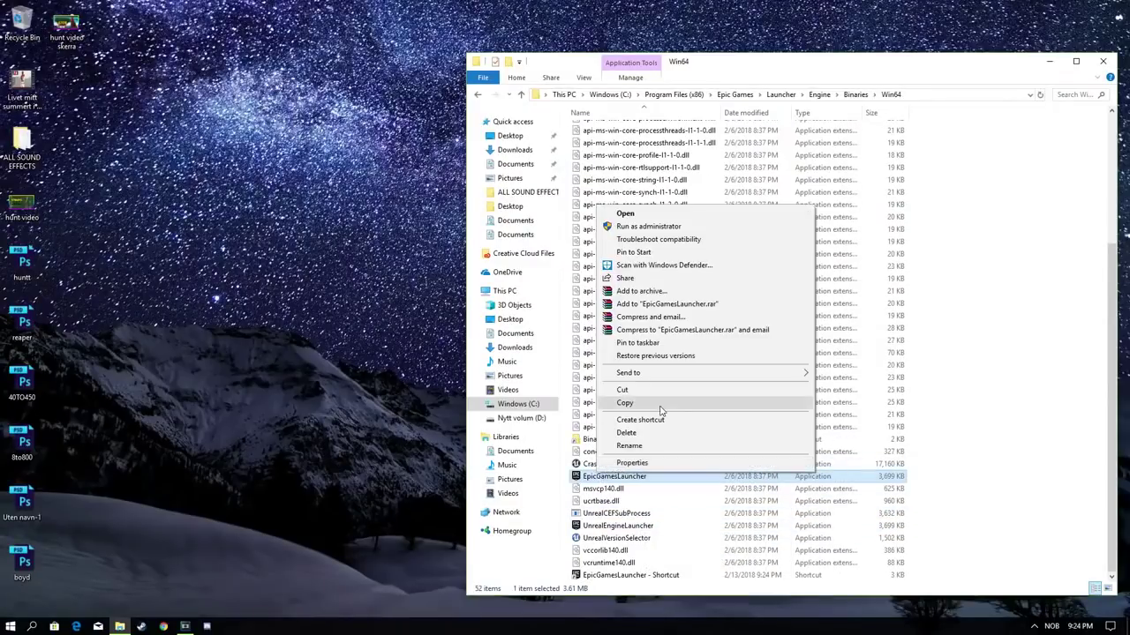
pyautogui.click(661, 418)
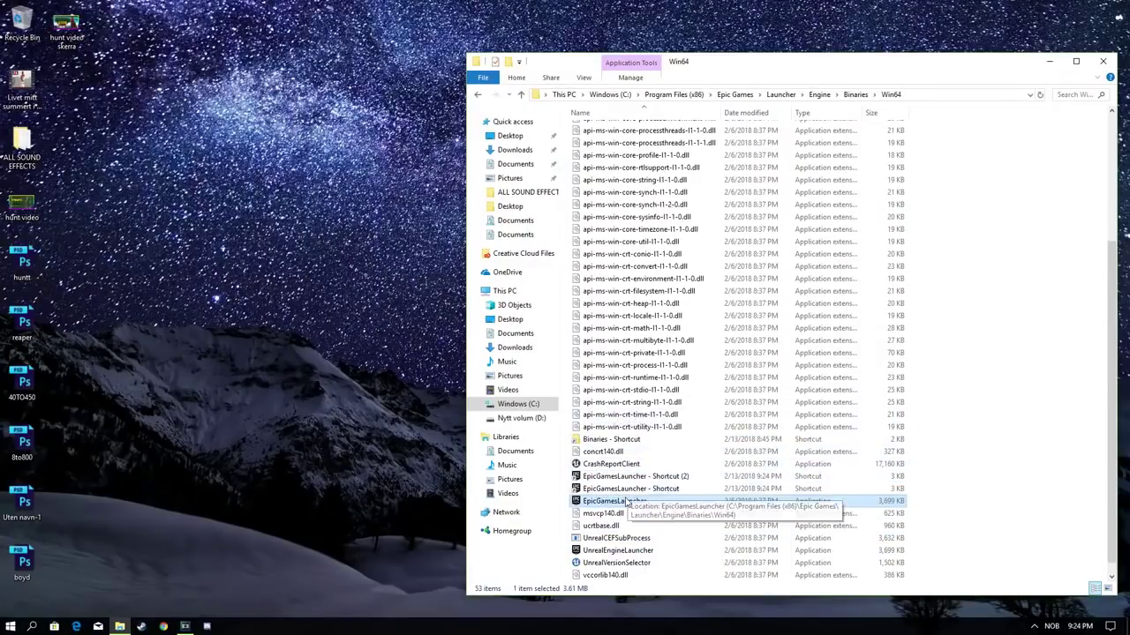
pyautogui.moveTo(641, 467); pyautogui.dragTo(630, 481)
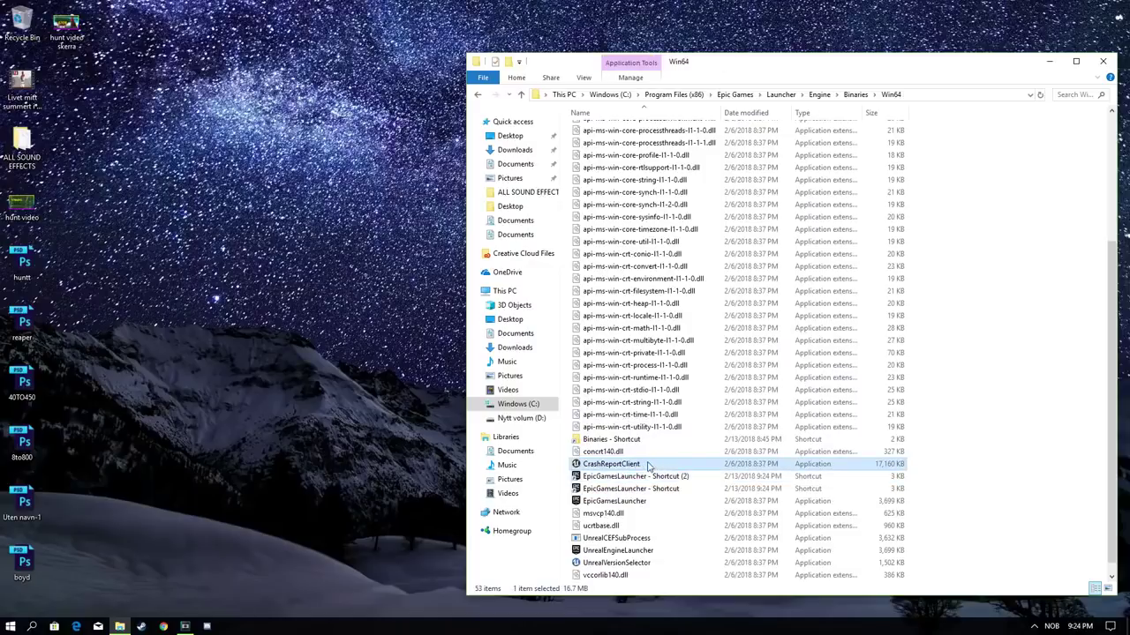
pyautogui.click(651, 477)
pyautogui.moveTo(651, 476); pyautogui.dragTo(24, 40)
pyautogui.rightClick(24, 40)
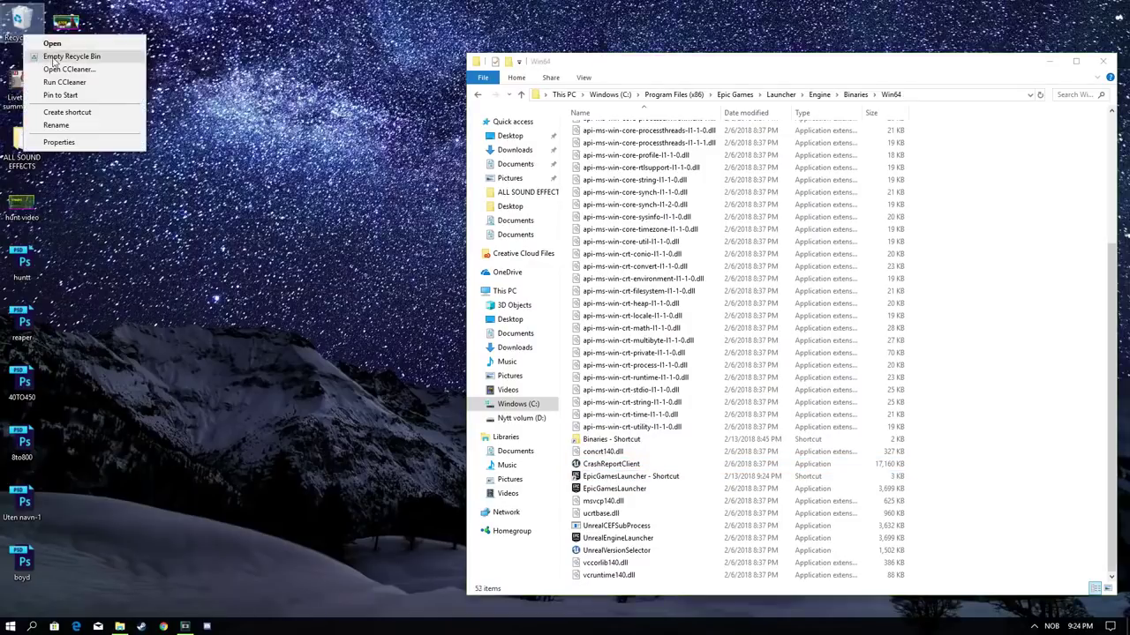
pyautogui.click(53, 55)
pyautogui.click(612, 364)
# Move the EpicGamesLauncher shortcut onto the desktop and minimize Explorer
pyautogui.moveTo(621, 481); pyautogui.dragTo(66, 80)
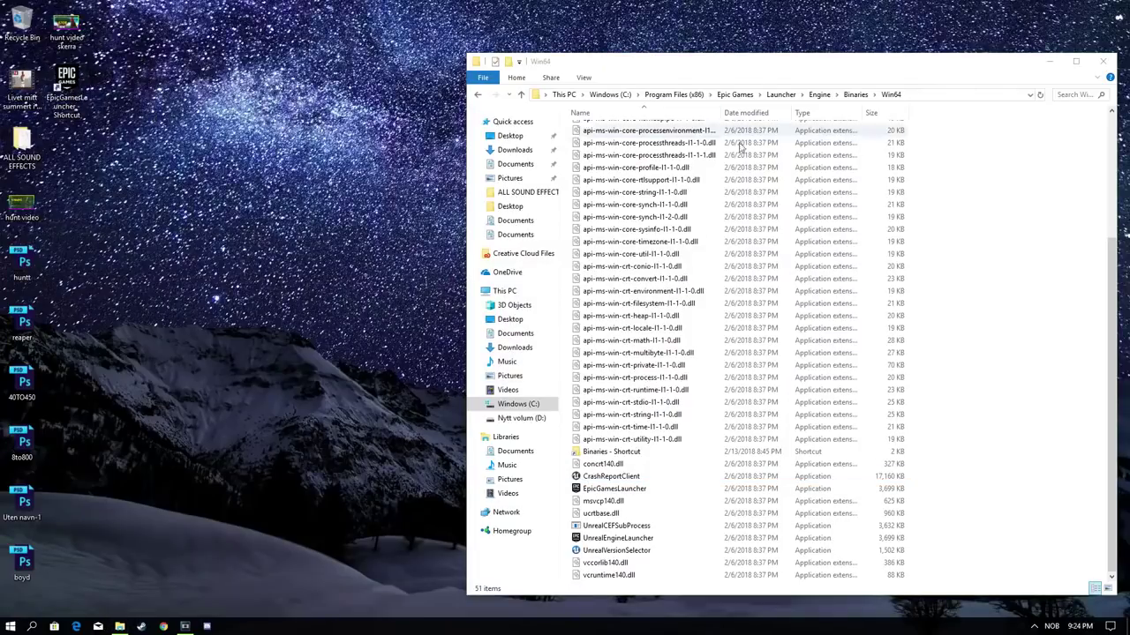
pyautogui.moveTo(705, 66); pyautogui.dragTo(352, 59)
pyautogui.click(600, 55)
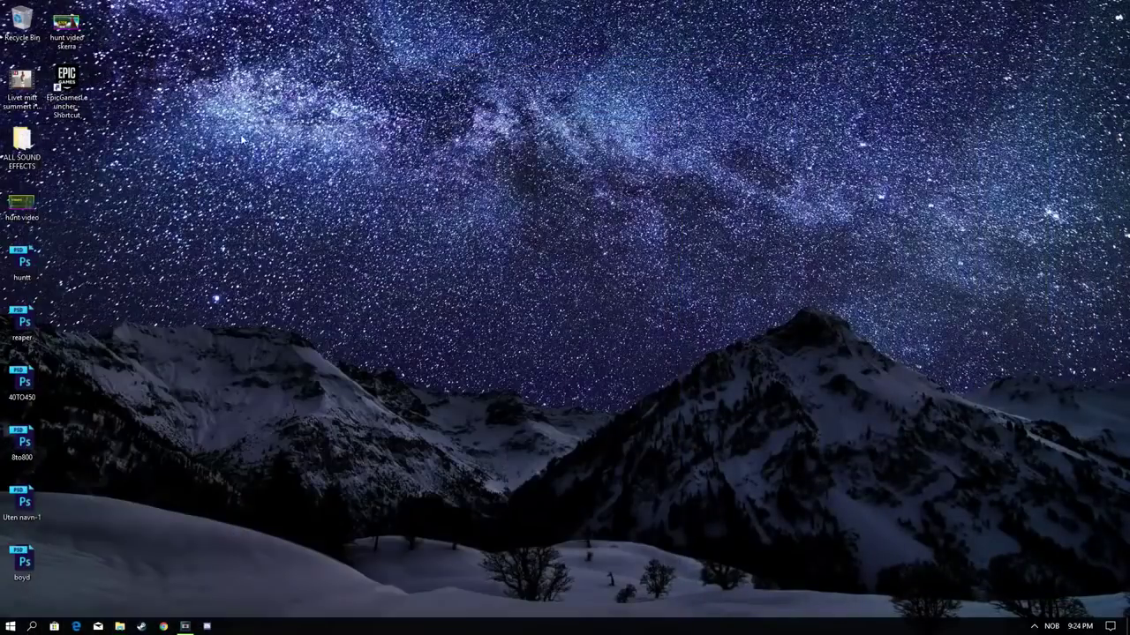
# Move the launcher shortcut to mid-desktop and open its Properties
pyautogui.moveTo(68, 91); pyautogui.dragTo(514, 198)
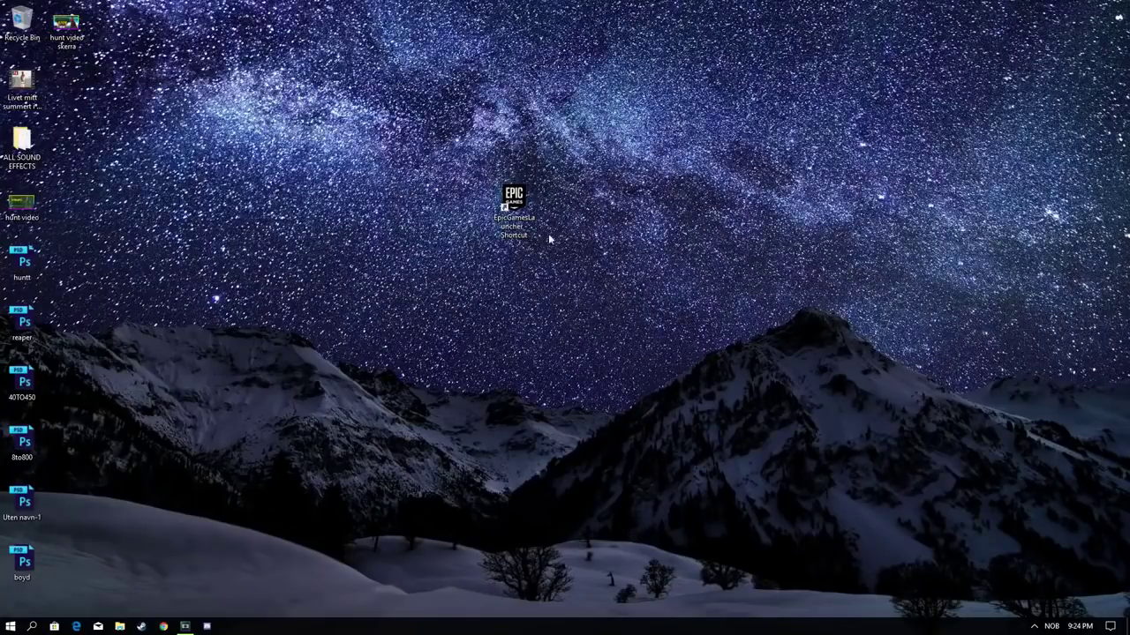
pyautogui.rightClick(520, 200)
pyautogui.click(547, 456)
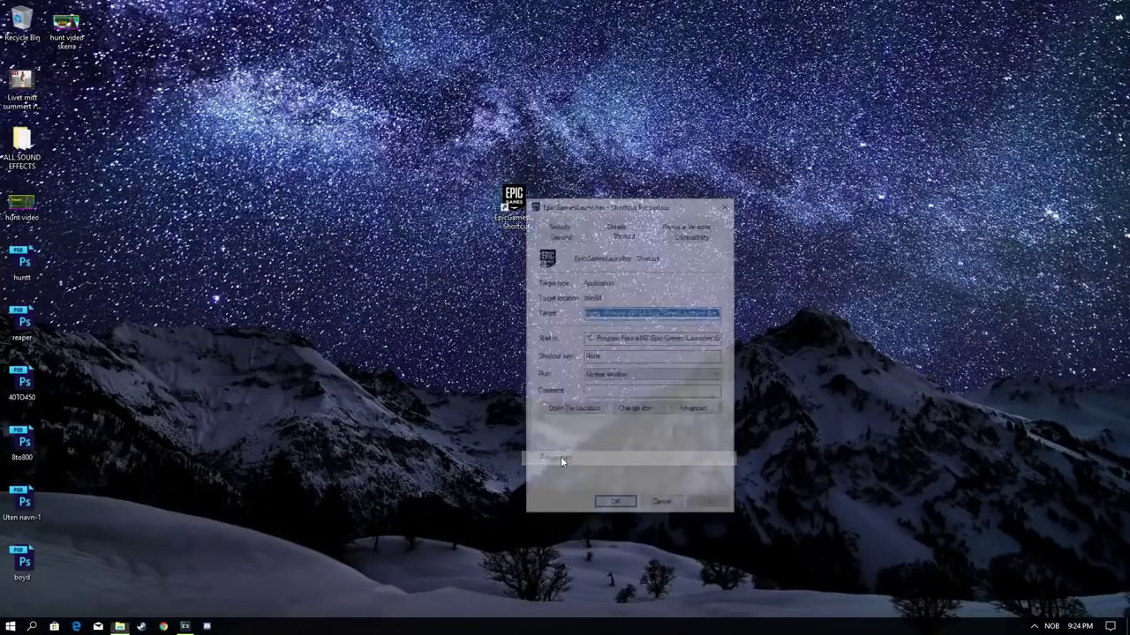
# Append -http=wininet -OpenGL to the shortcut's Target and apply it
pyautogui.click(724, 314)
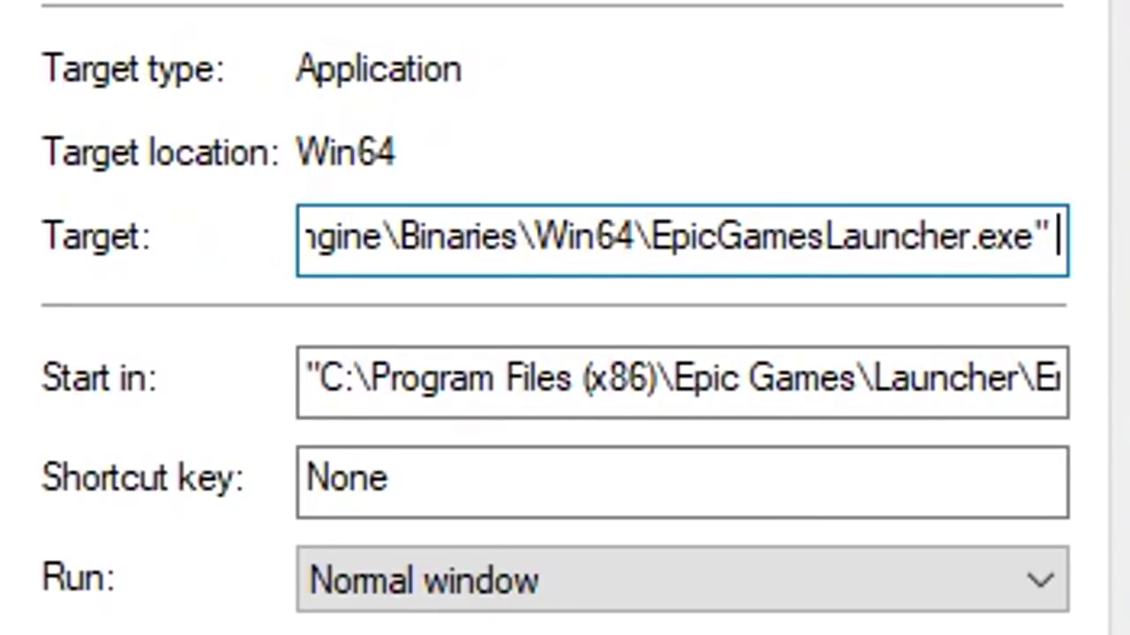
pyautogui.write('-http')
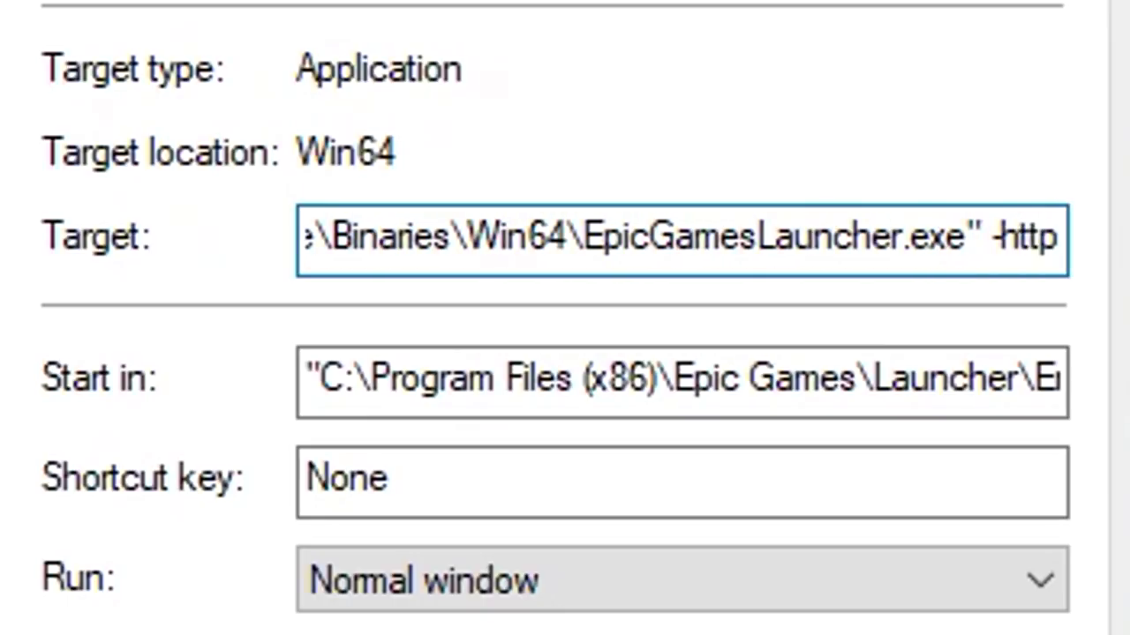
pyautogui.write('=win')
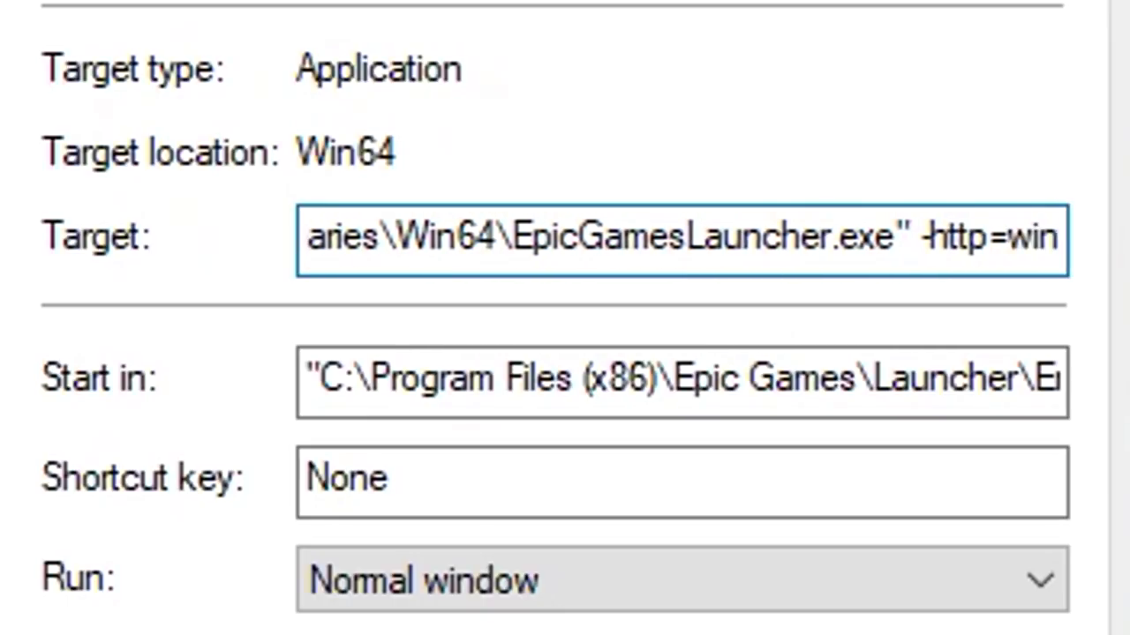
pyautogui.write('inet')
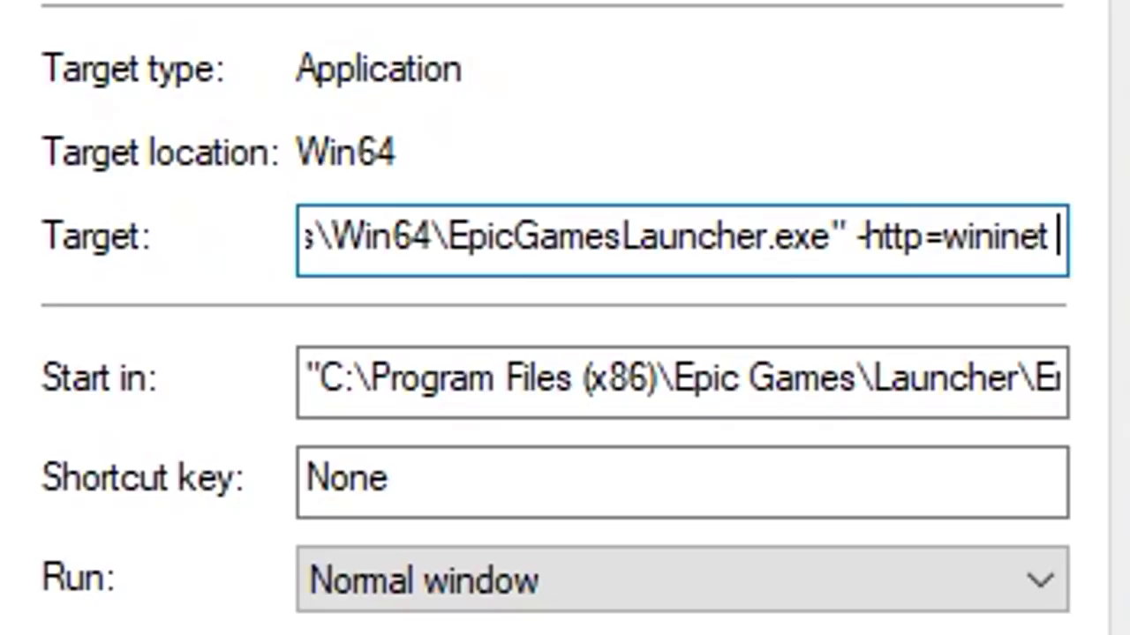
pyautogui.write(' -OpenGL')
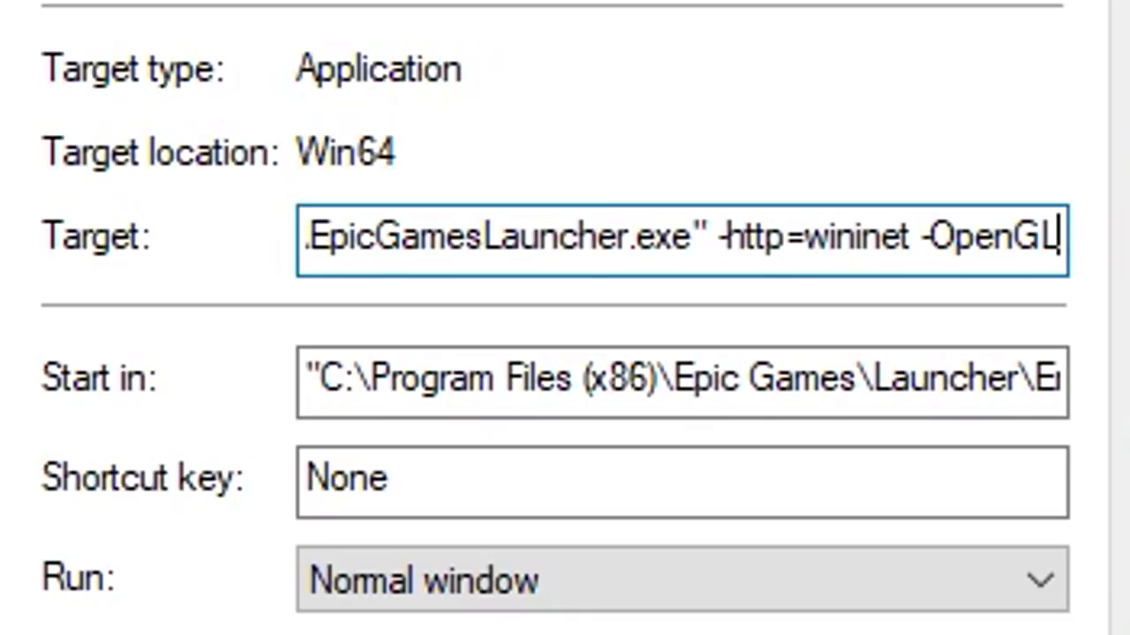
pyautogui.moveTo(778, 239)
pyautogui.mouseDown()
pyautogui.moveTo(805, 240)
pyautogui.moveTo(775, 242)
pyautogui.mouseUp()
pyautogui.click(799, 259)
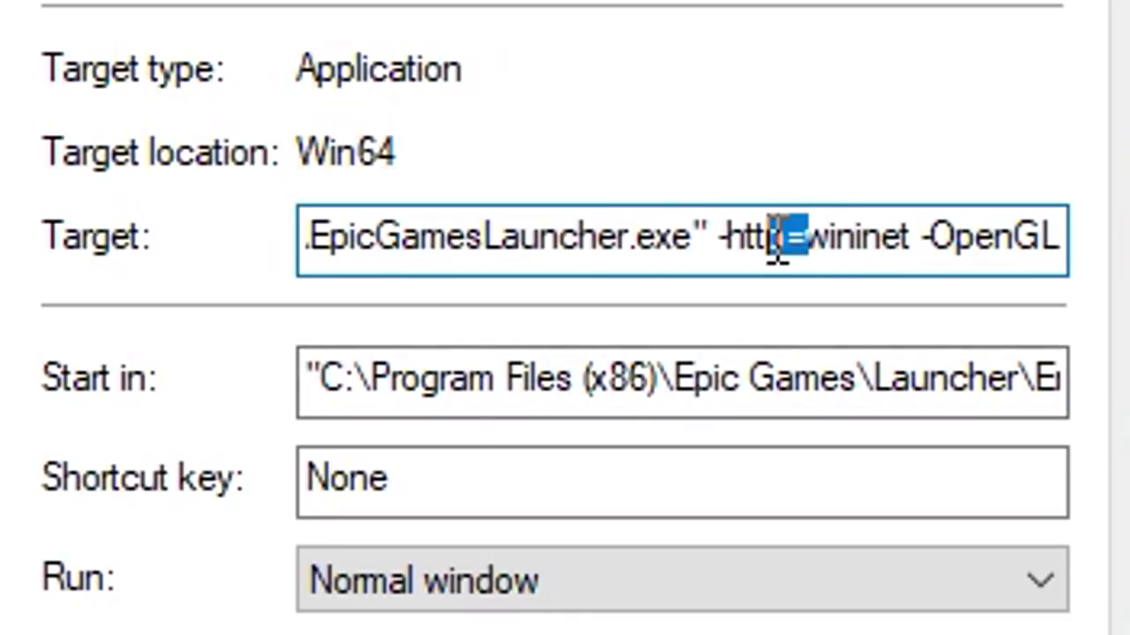
pyautogui.click(790, 240)
pyautogui.moveTo(918, 249); pyautogui.dragTo(928, 252)
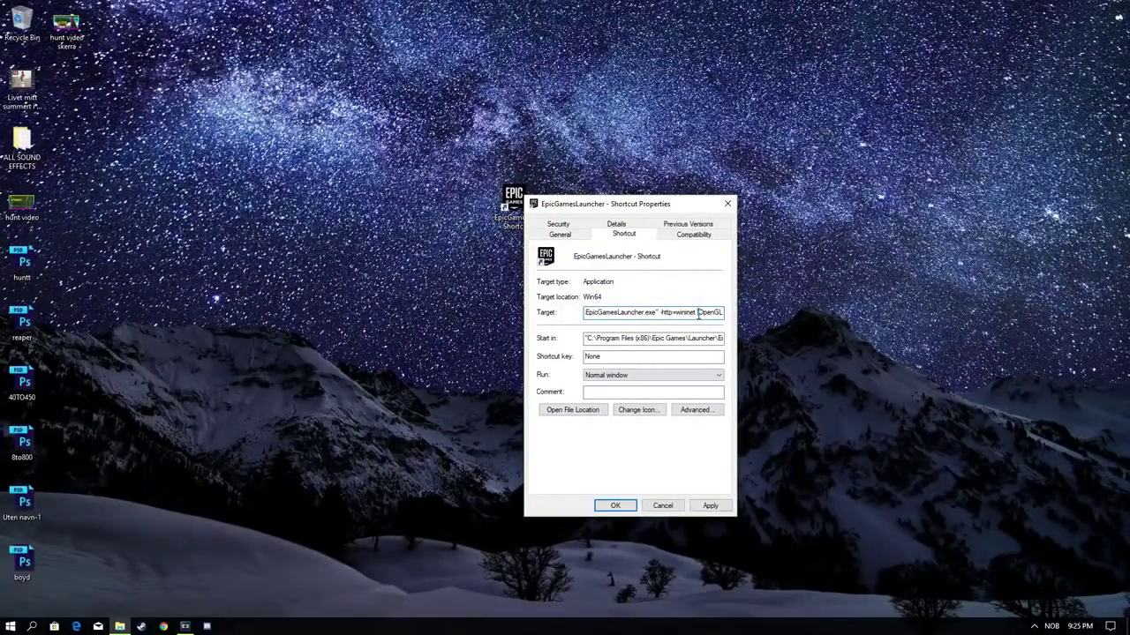
pyautogui.click(714, 505)
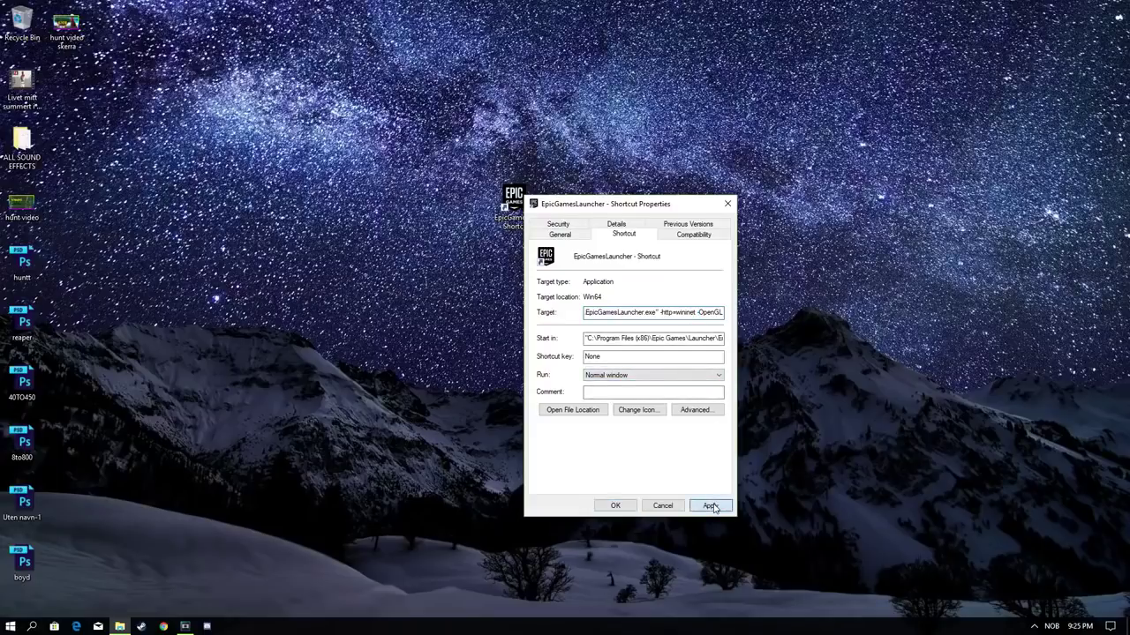
pyautogui.click(615, 505)
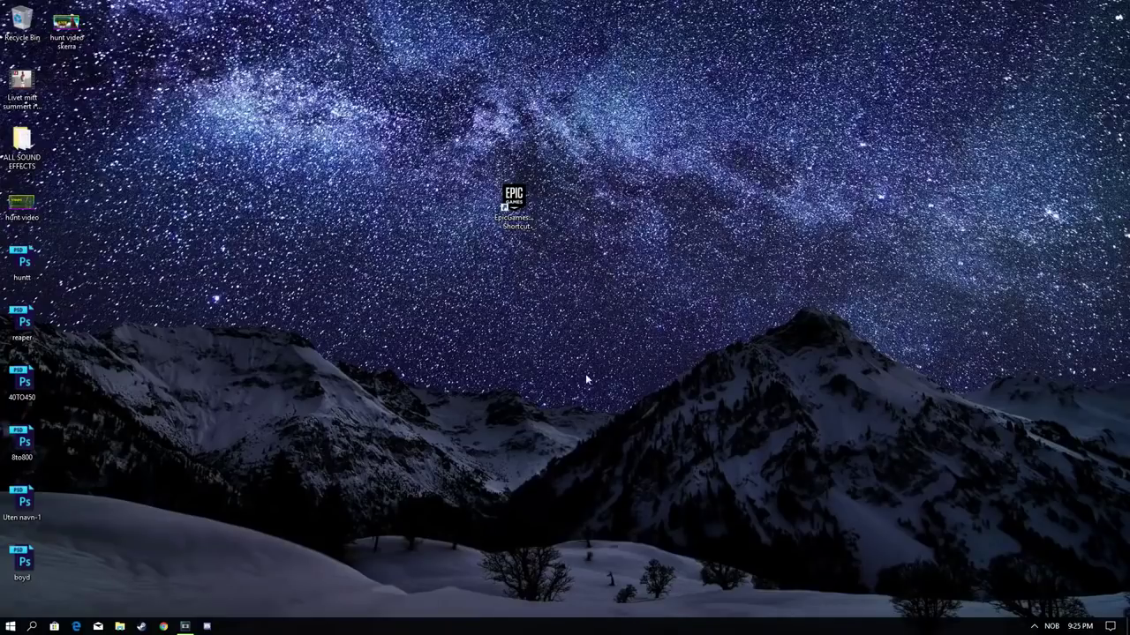
# Shift the Epic Games shortcut left and launch Task Manager from the taskbar
pyautogui.moveTo(514, 204)
pyautogui.mouseDown()
pyautogui.moveTo(239, 259)
pyautogui.moveTo(245, 266)
pyautogui.mouseUp()
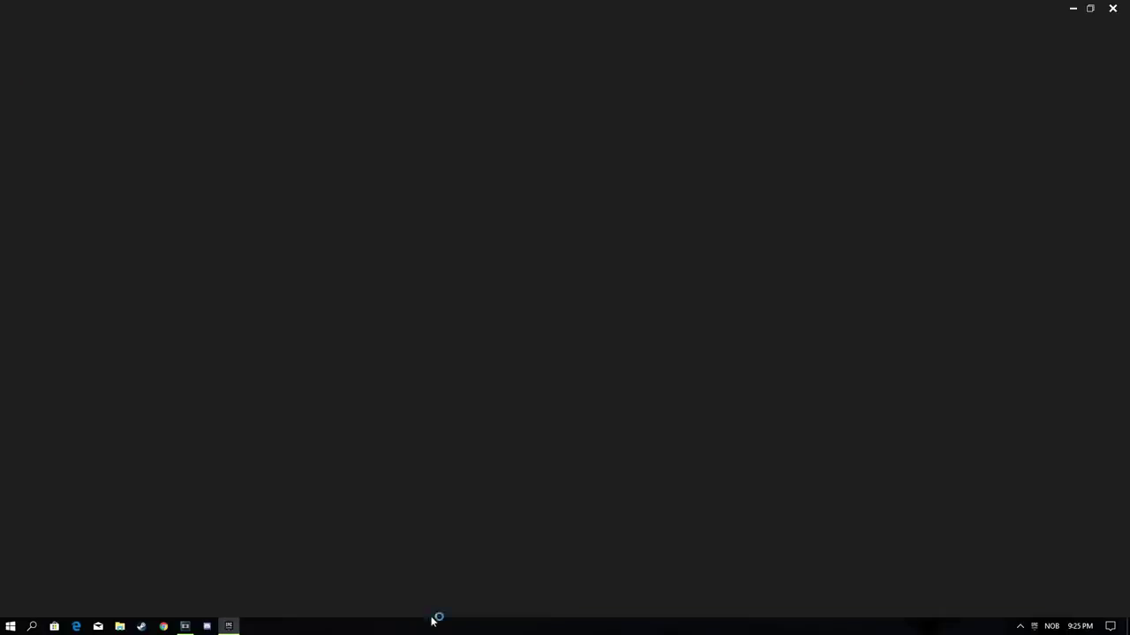
pyautogui.rightClick(441, 625)
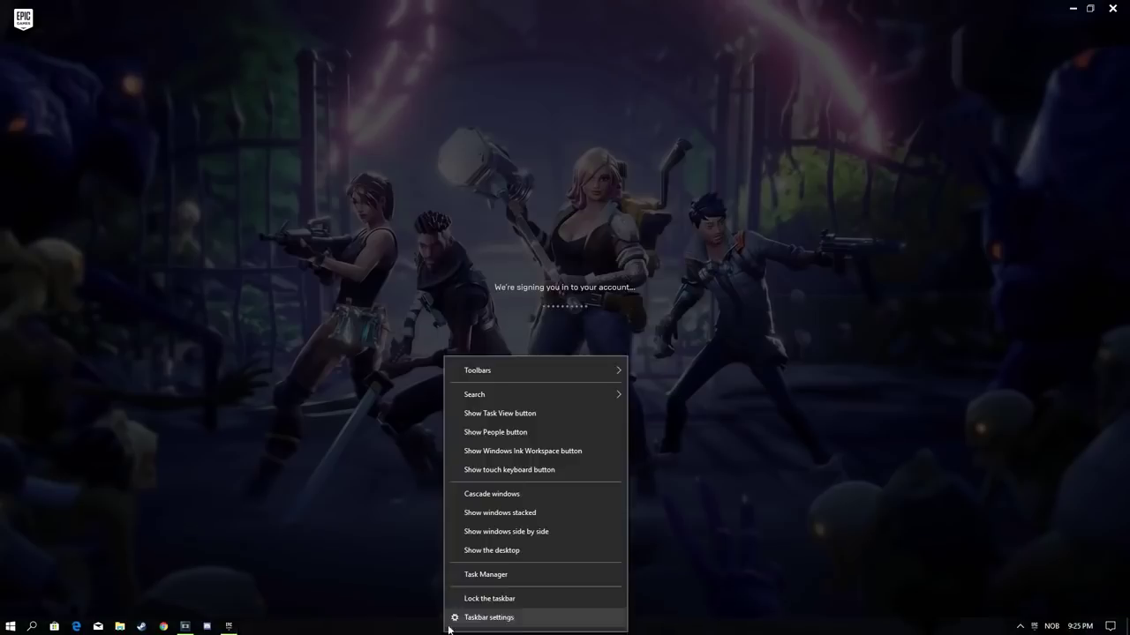
pyautogui.click(480, 573)
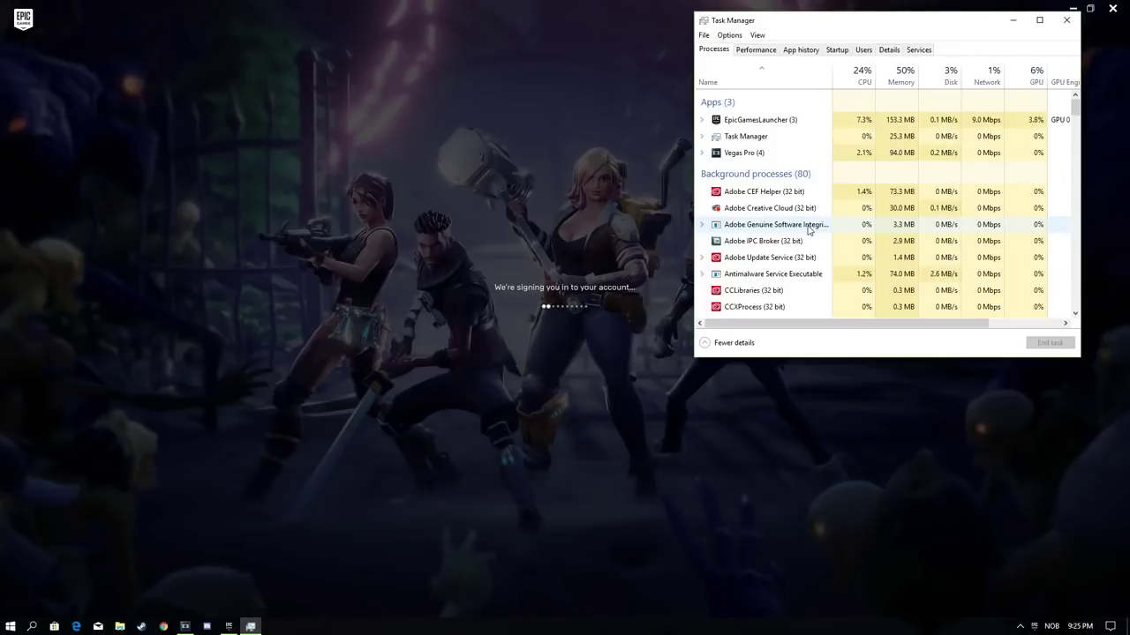
# End the CCLibraries process, then close Task Manager and the Epic launcher
pyautogui.scroll(-1, 808, 230)
pyautogui.click(804, 222)
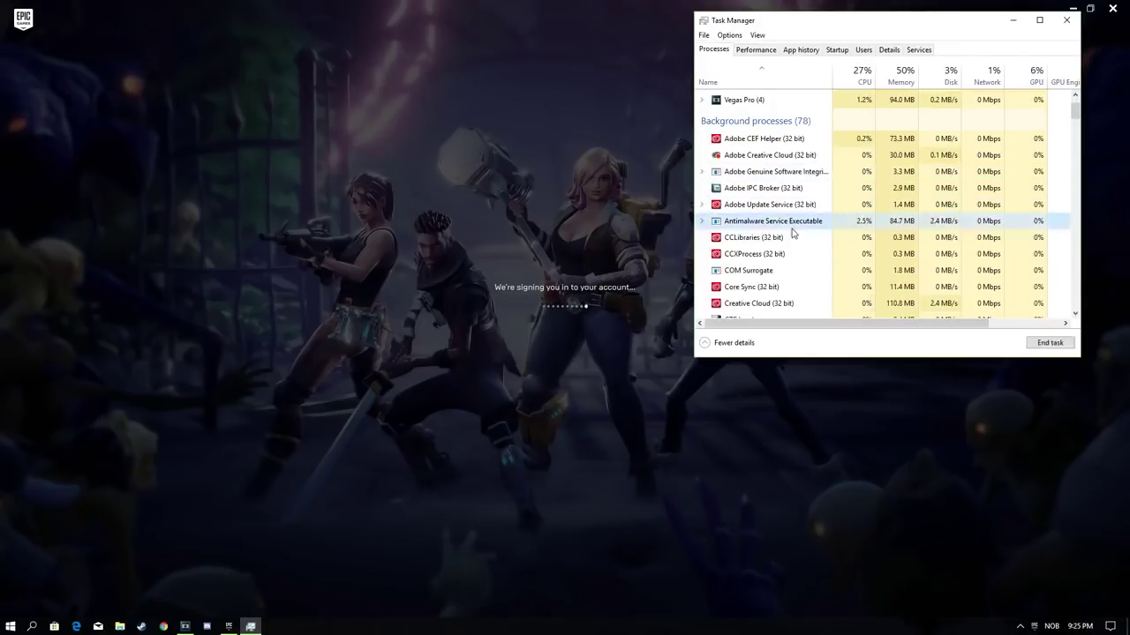
pyautogui.click(776, 239)
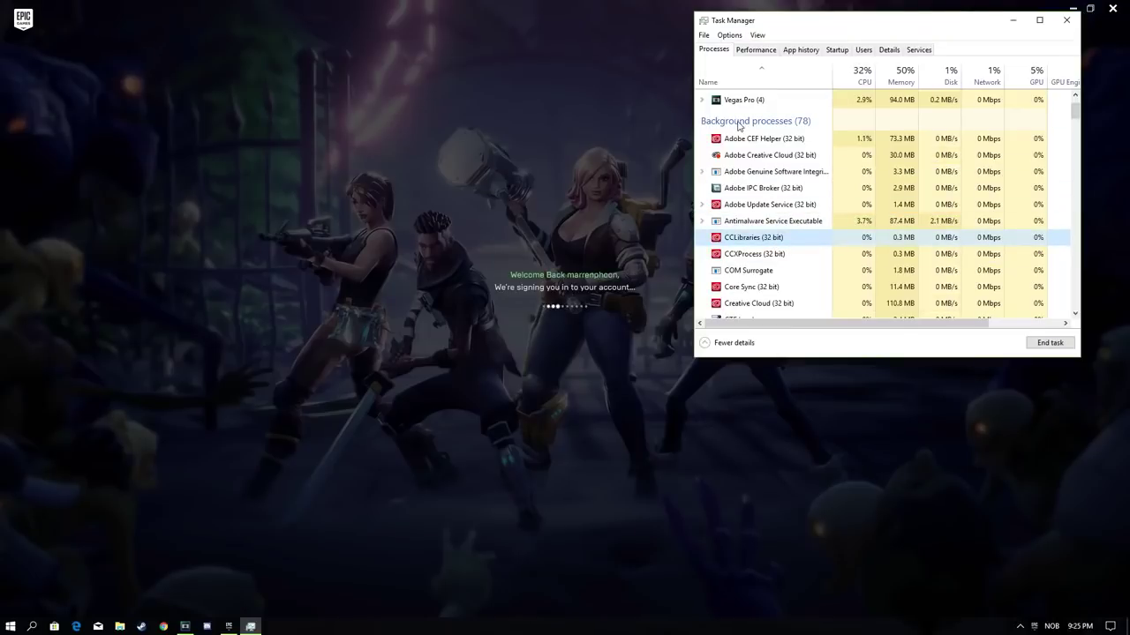
pyautogui.rightClick(740, 240)
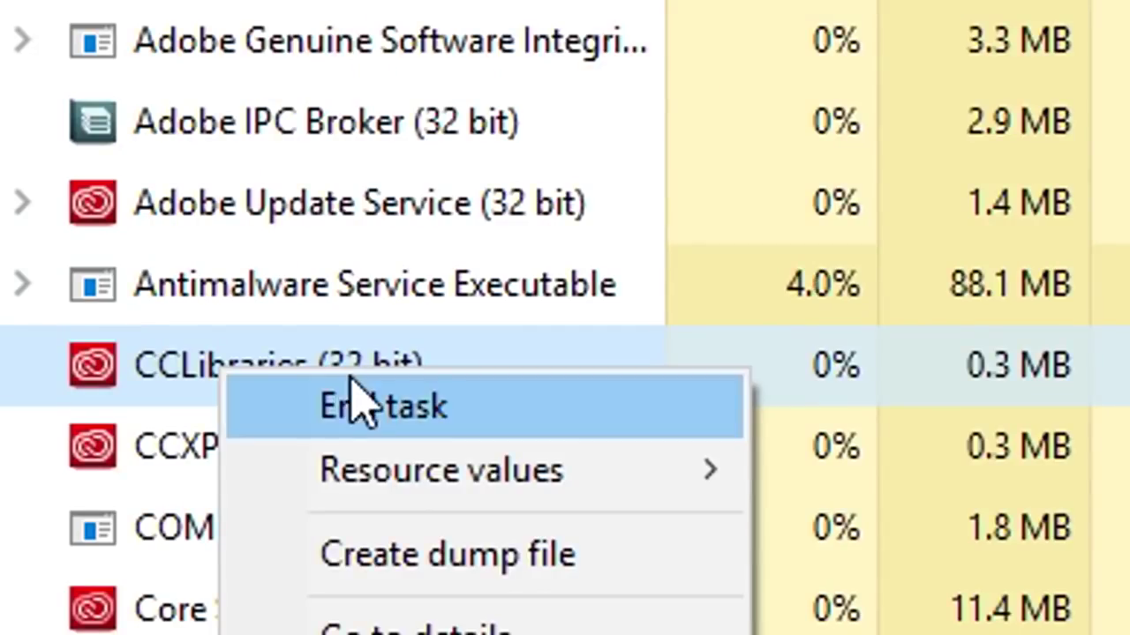
pyautogui.click(695, 268)
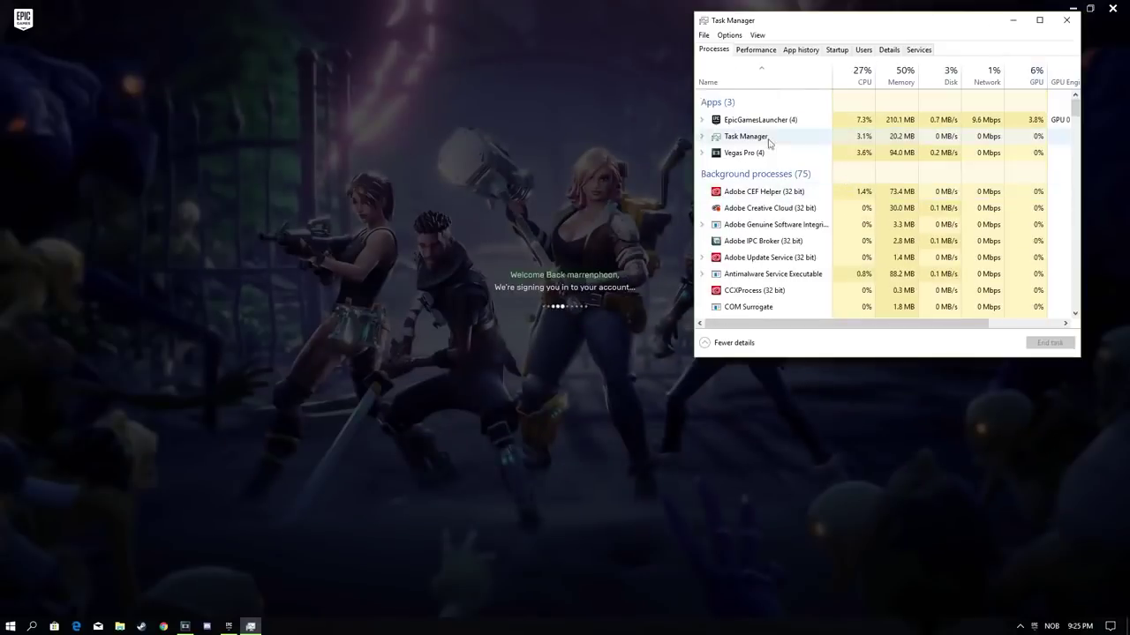
pyautogui.click(1067, 21)
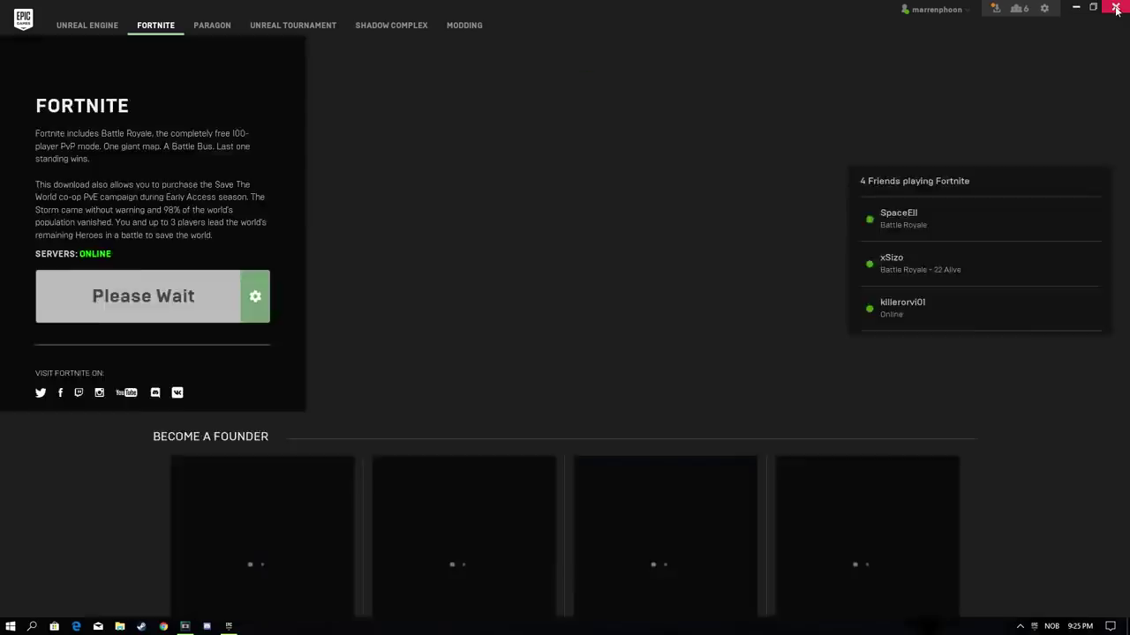
pyautogui.click(1115, 10)
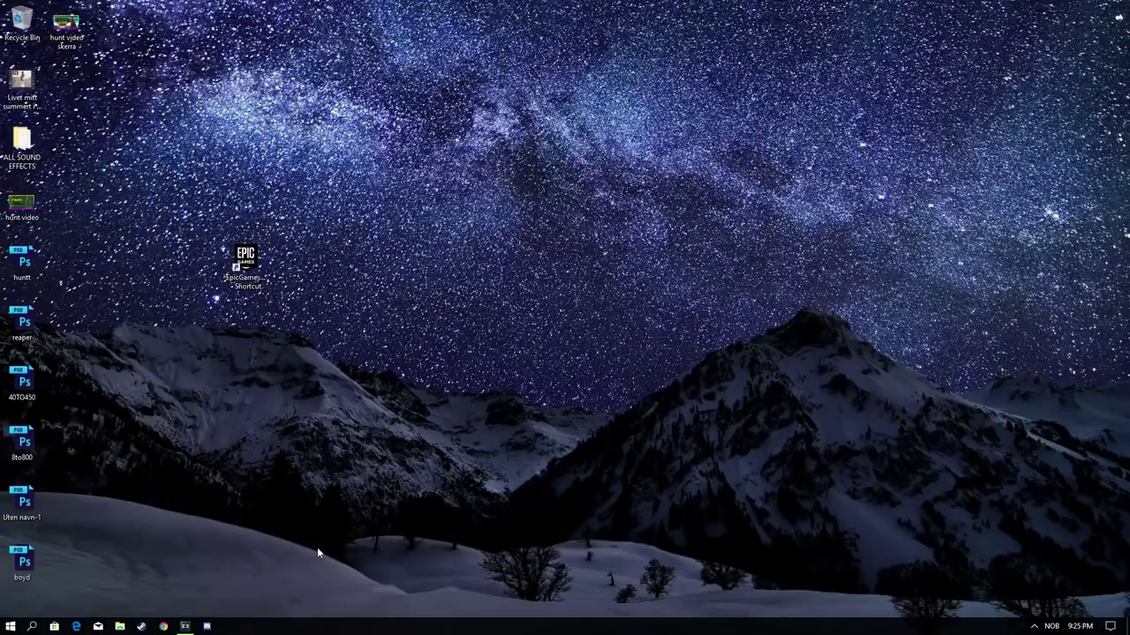
pyautogui.press('super')
# Get from Control Panel through Network and Sharing Center to the adapter list
pyautogui.write('control')
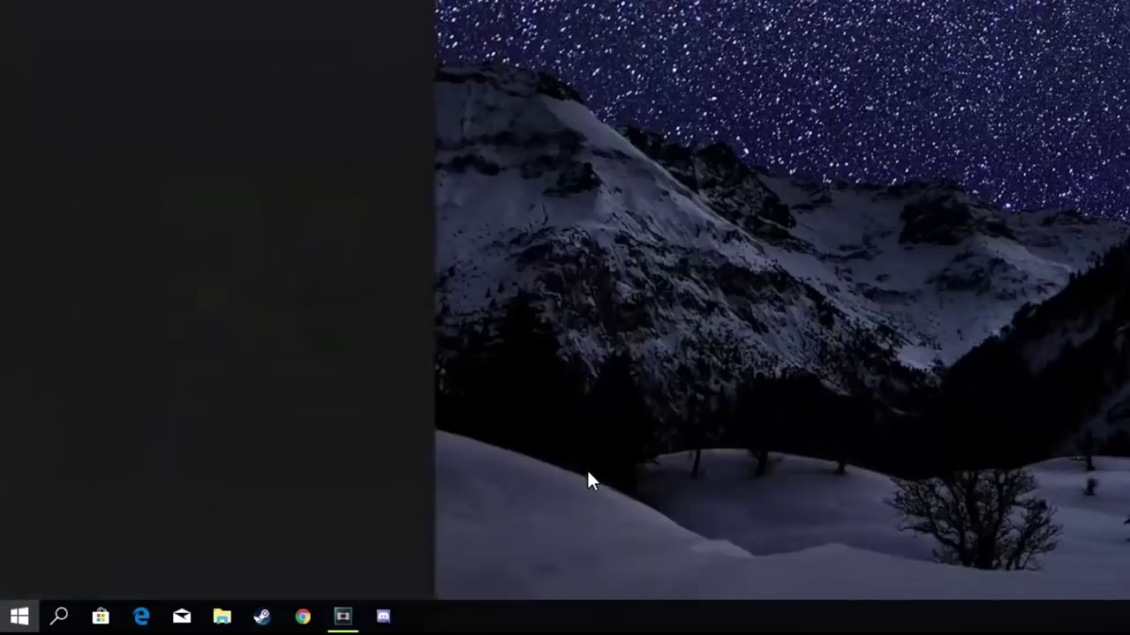
pyautogui.write(' pNW')
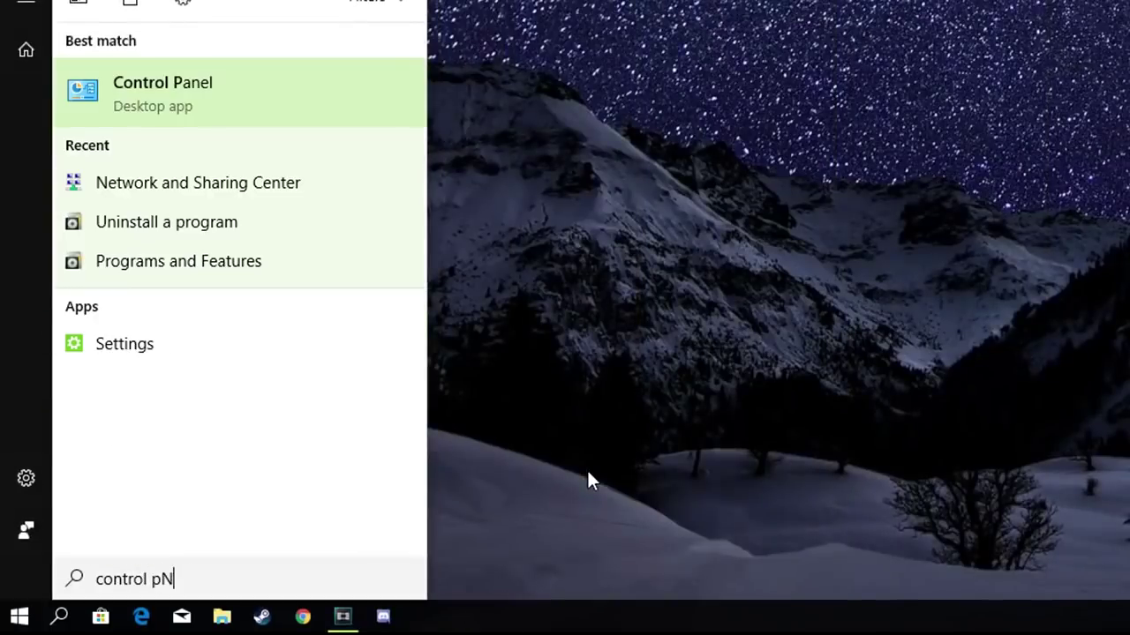
pyautogui.write('AEL')
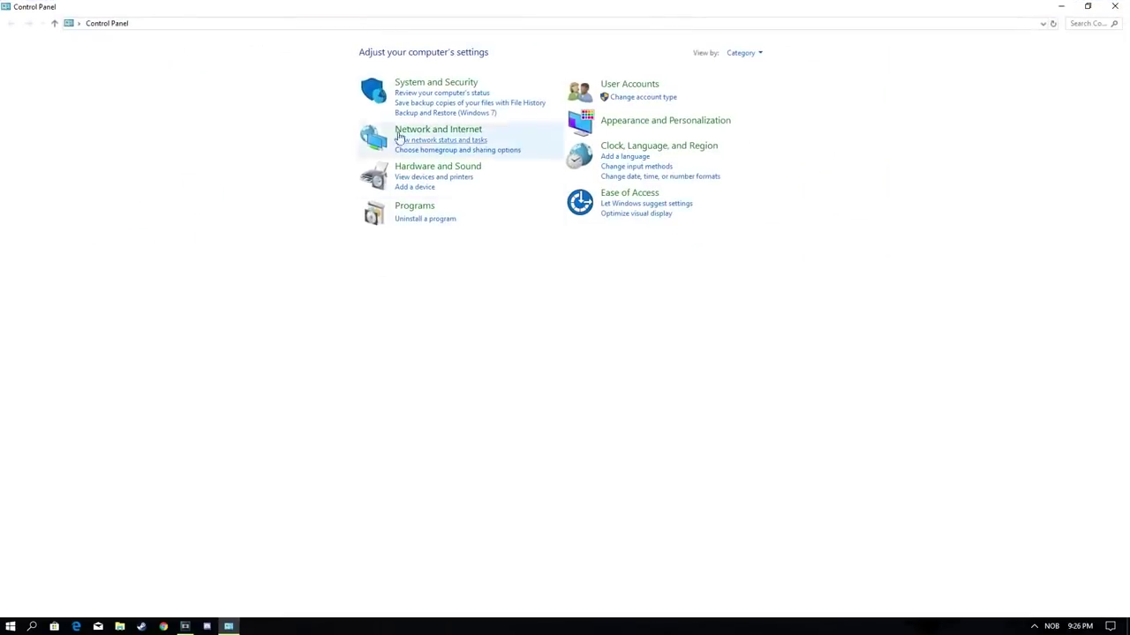
pyautogui.click(436, 131)
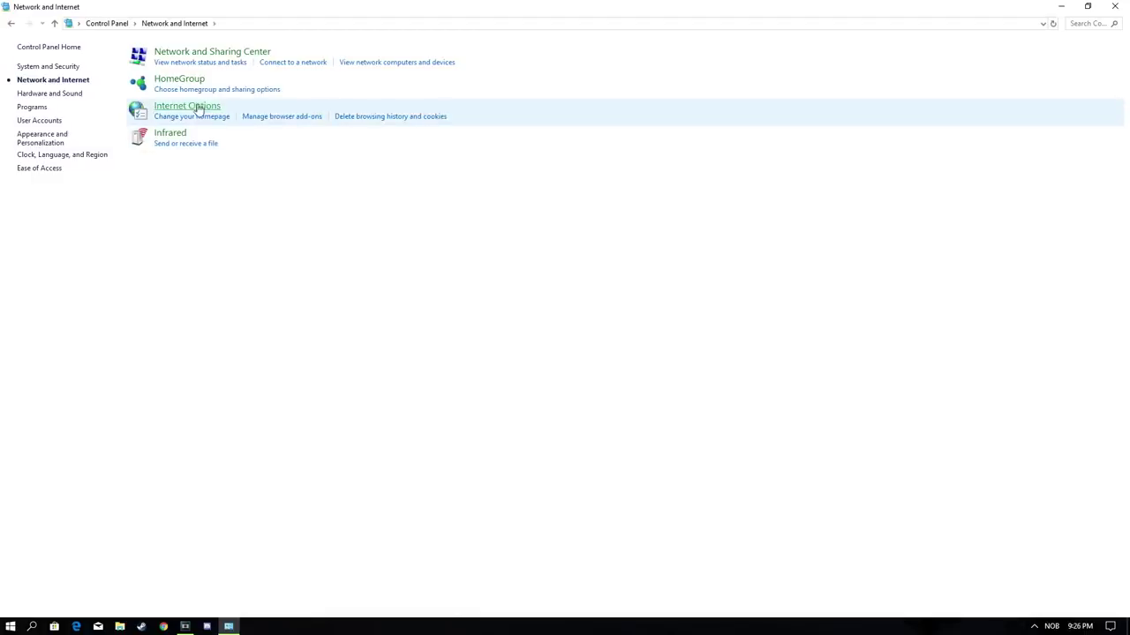
pyautogui.click(205, 54)
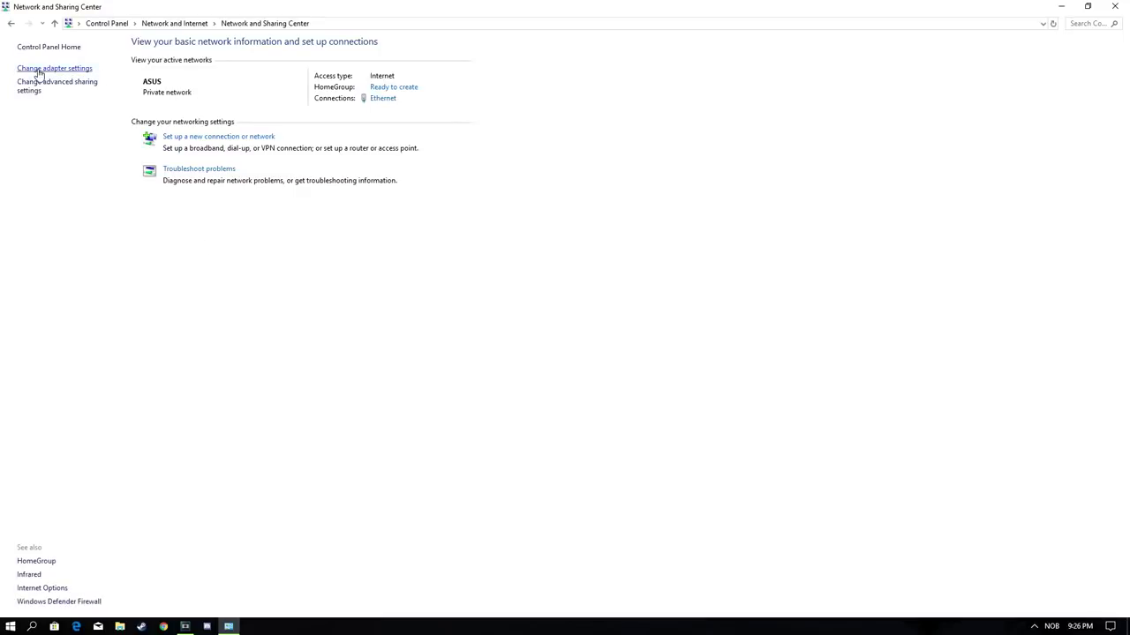
pyautogui.click(35, 70)
# Reposition the Network Connections window and bring up the Ethernet adapter's context menu
pyautogui.doubleClick(332, 6)
pyautogui.moveTo(357, 19); pyautogui.dragTo(655, 52)
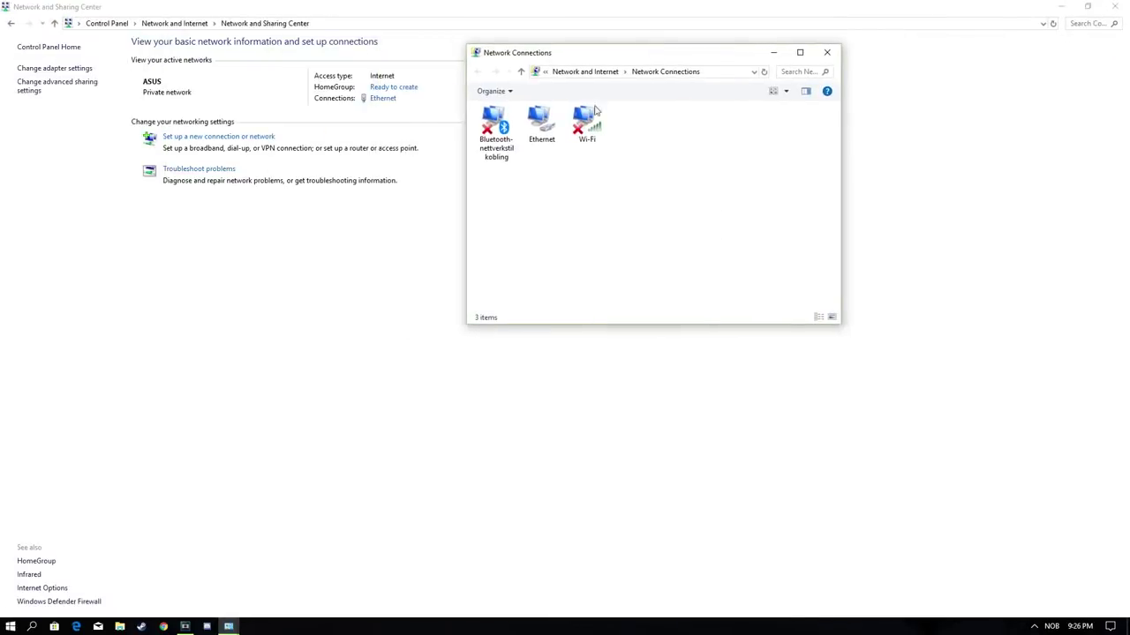
pyautogui.click(541, 123)
pyautogui.rightClick(540, 135)
pyautogui.click(553, 267)
pyautogui.moveTo(620, 256)
pyautogui.mouseDown()
pyautogui.moveTo(580, 247)
pyautogui.moveTo(541, 149)
pyautogui.mouseUp()
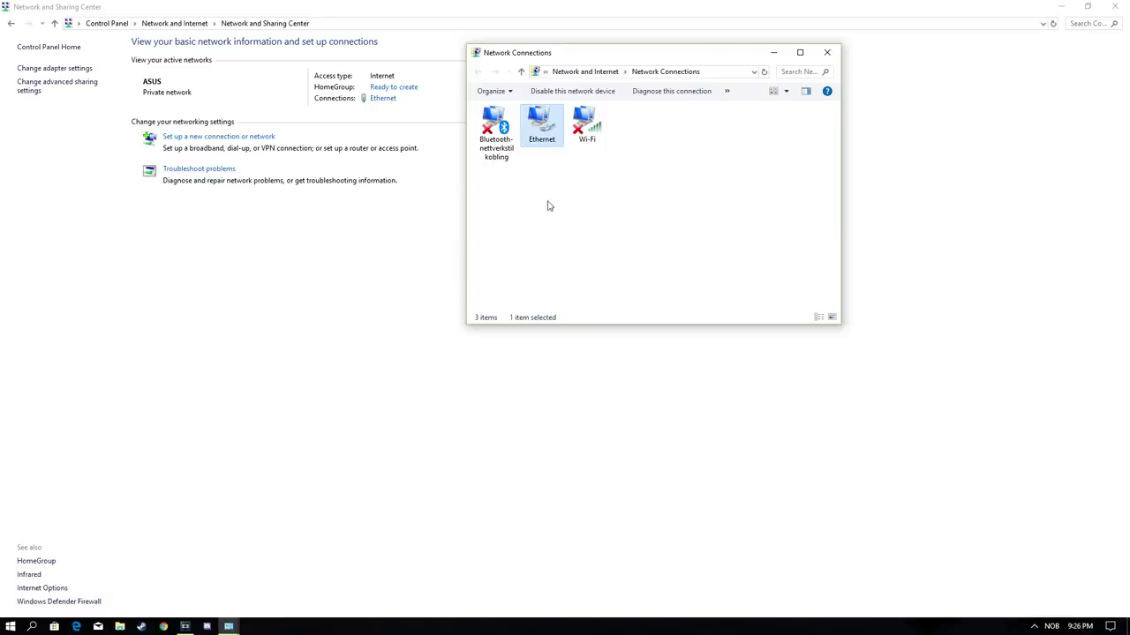
pyautogui.click(618, 203)
pyautogui.moveTo(621, 214); pyautogui.dragTo(589, 137)
pyautogui.click(551, 263)
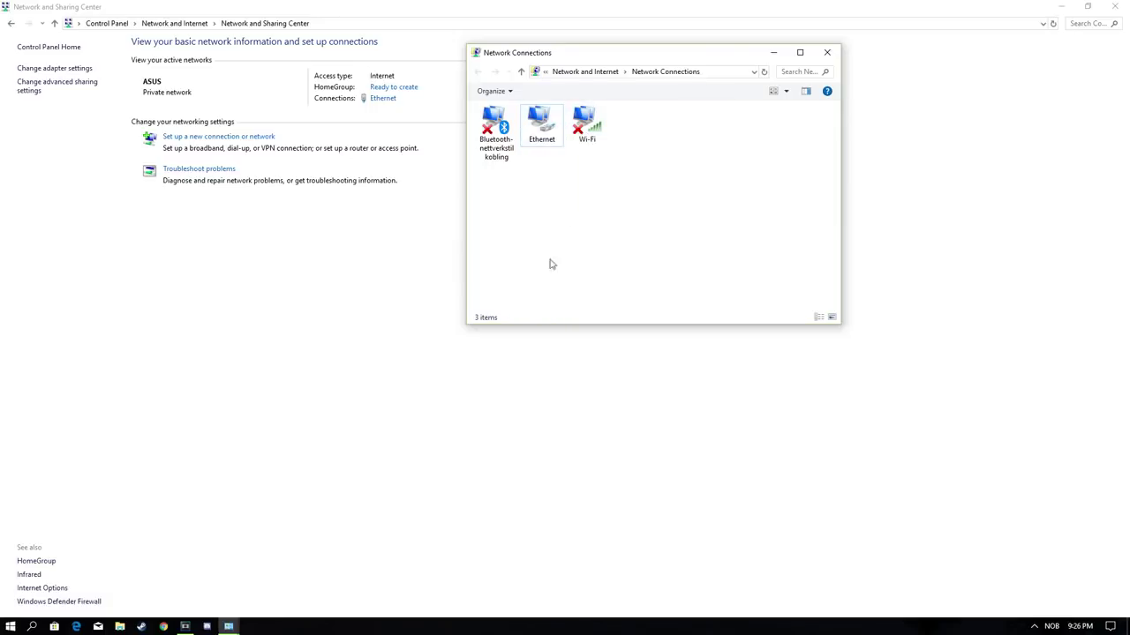
pyautogui.rightClick(543, 131)
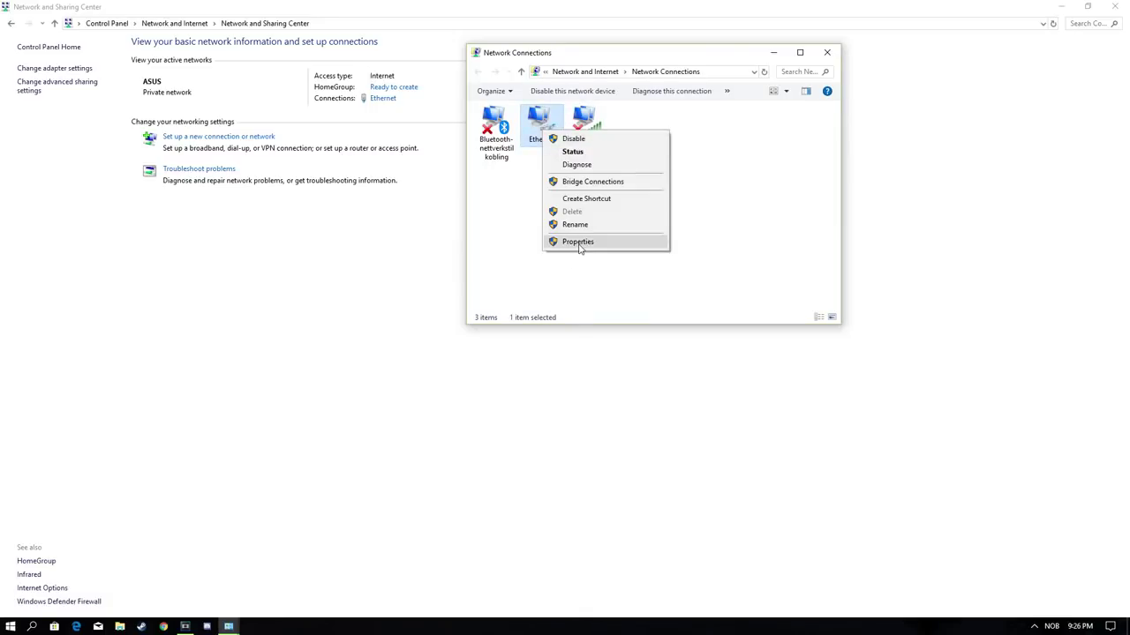
# In Ethernet's Internet Protocol Version 4 properties, use DNS 8.8.8.8 and 8.8.4.4, then confirm
pyautogui.click(578, 242)
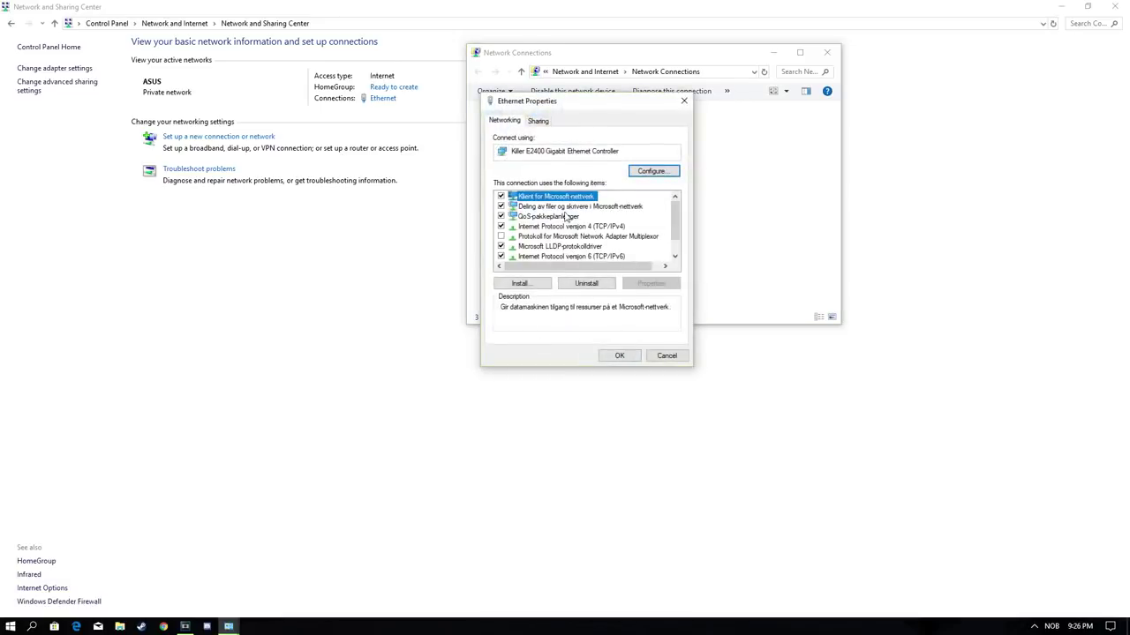
pyautogui.click(554, 227)
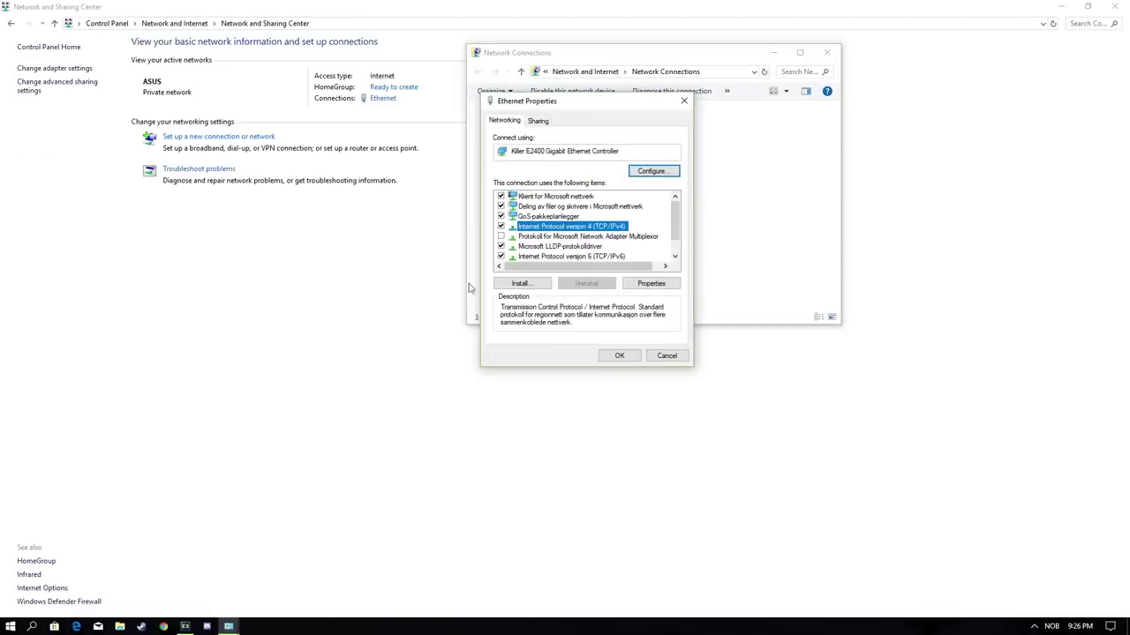
pyautogui.click(653, 284)
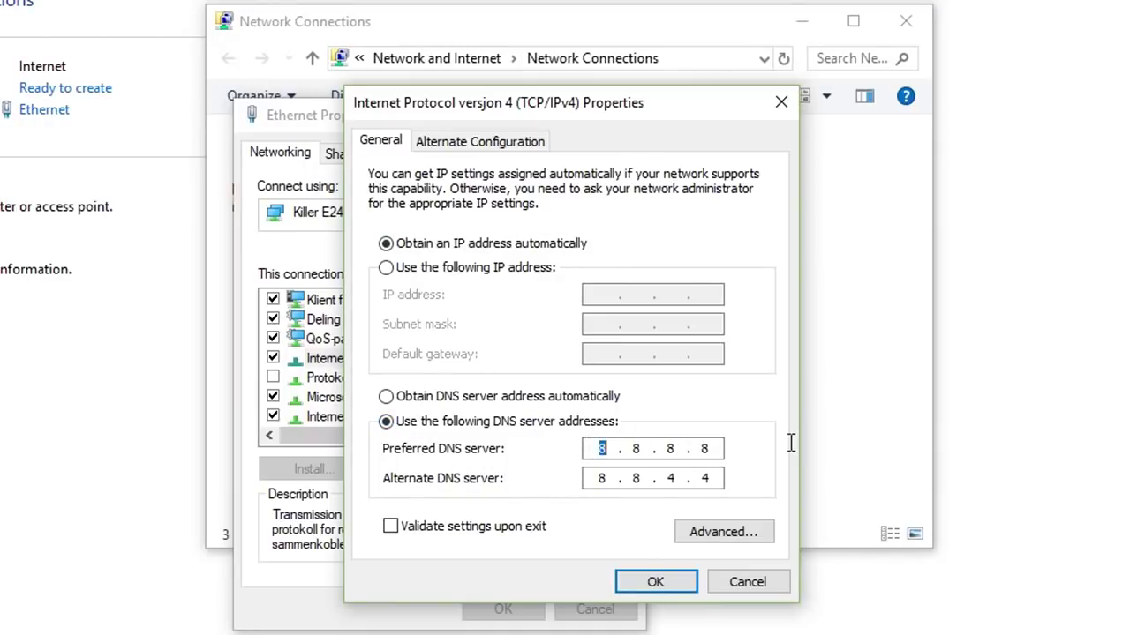
pyautogui.doubleClick(703, 449)
pyautogui.doubleClick(601, 449)
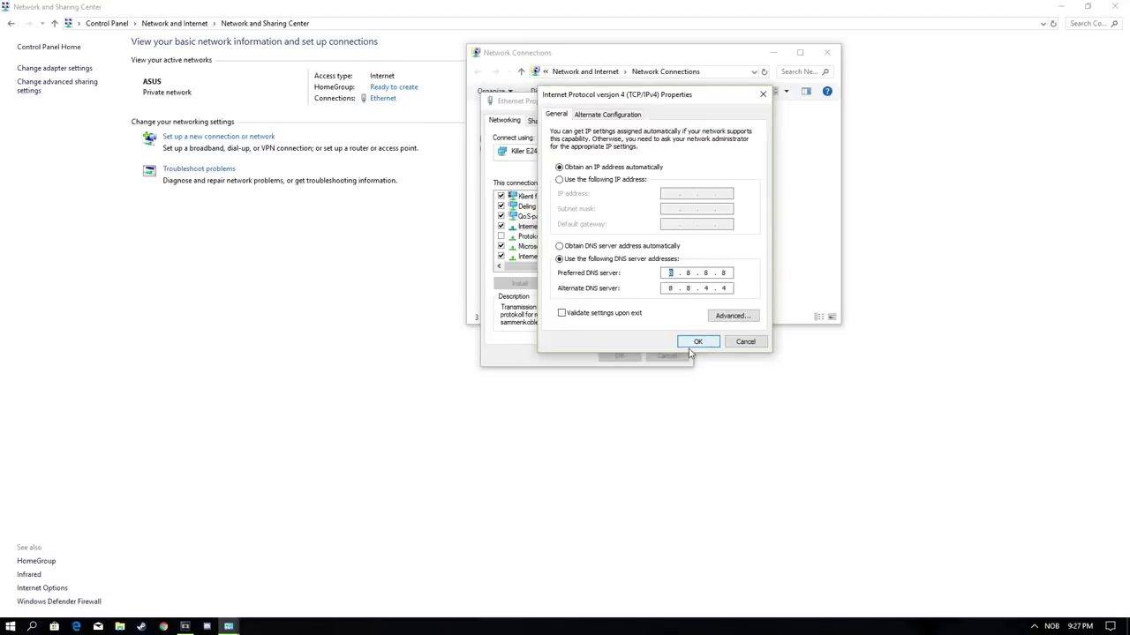
pyautogui.click(698, 342)
# Close the network windows and drag the Epic Games Launcher shortcut to the top-left column
pyautogui.click(684, 101)
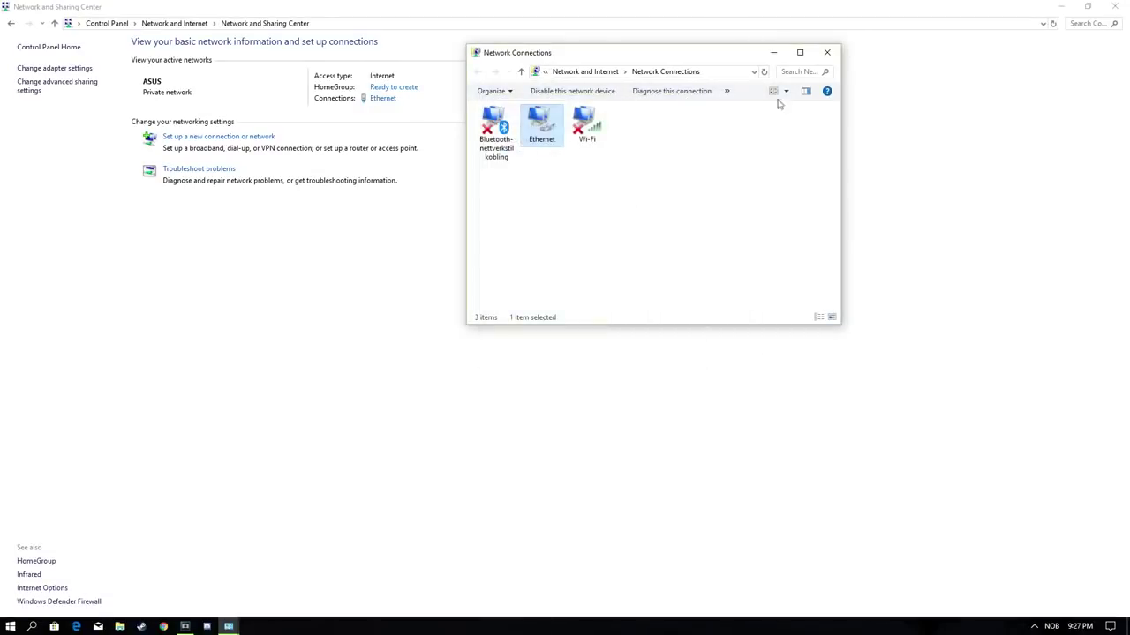
pyautogui.click(826, 52)
pyautogui.click(1114, 6)
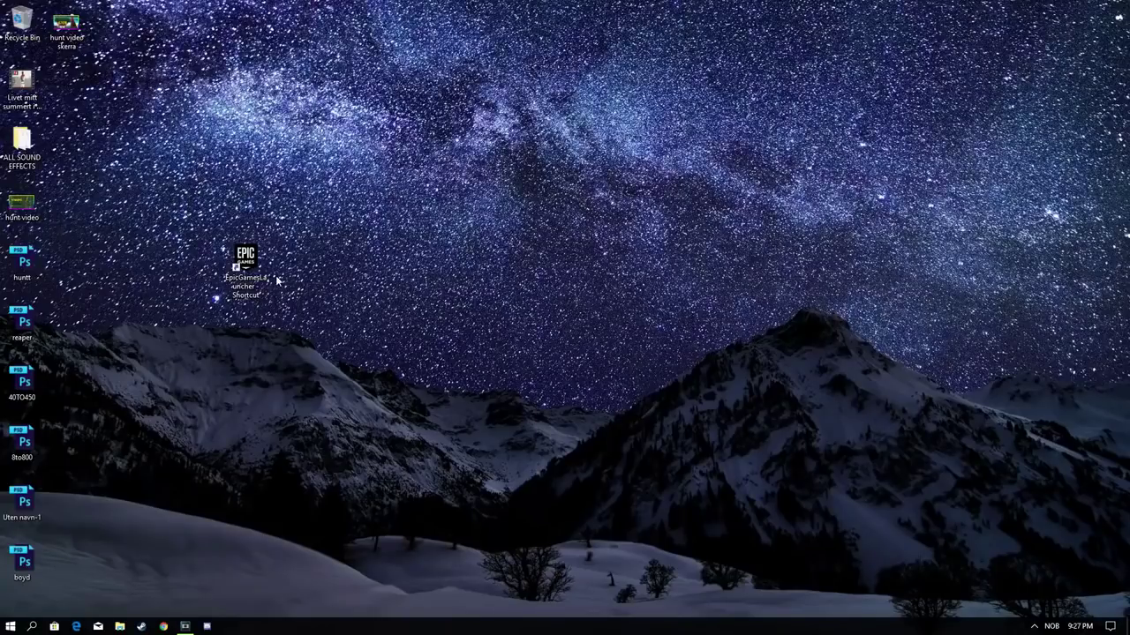
pyautogui.moveTo(247, 265); pyautogui.dragTo(73, 84)
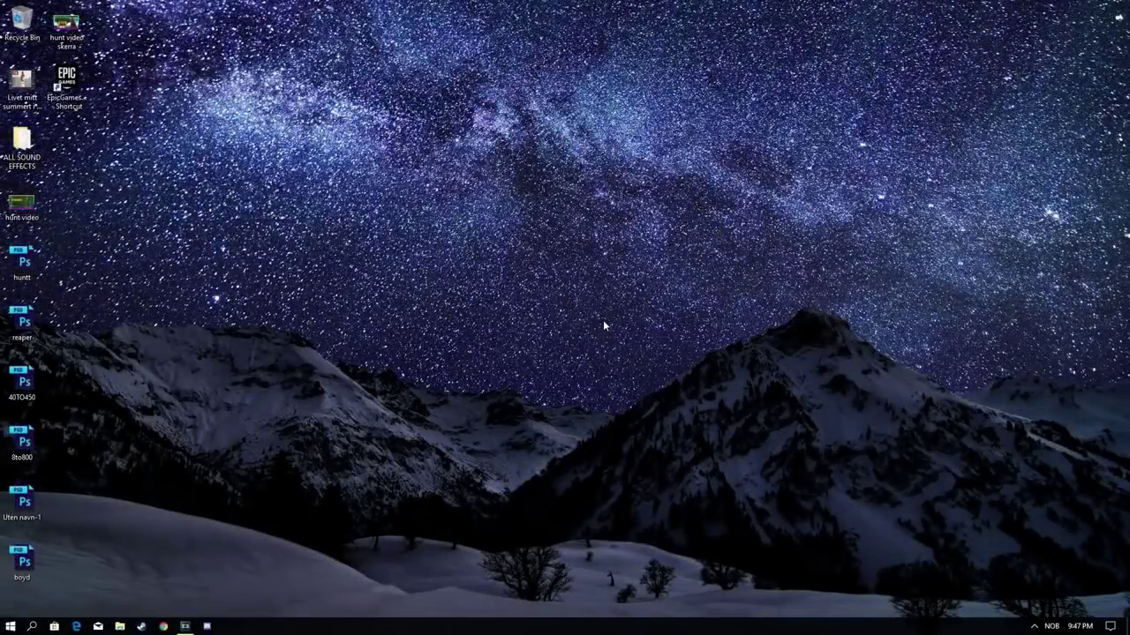
pyautogui.rightClick(1078, 624)
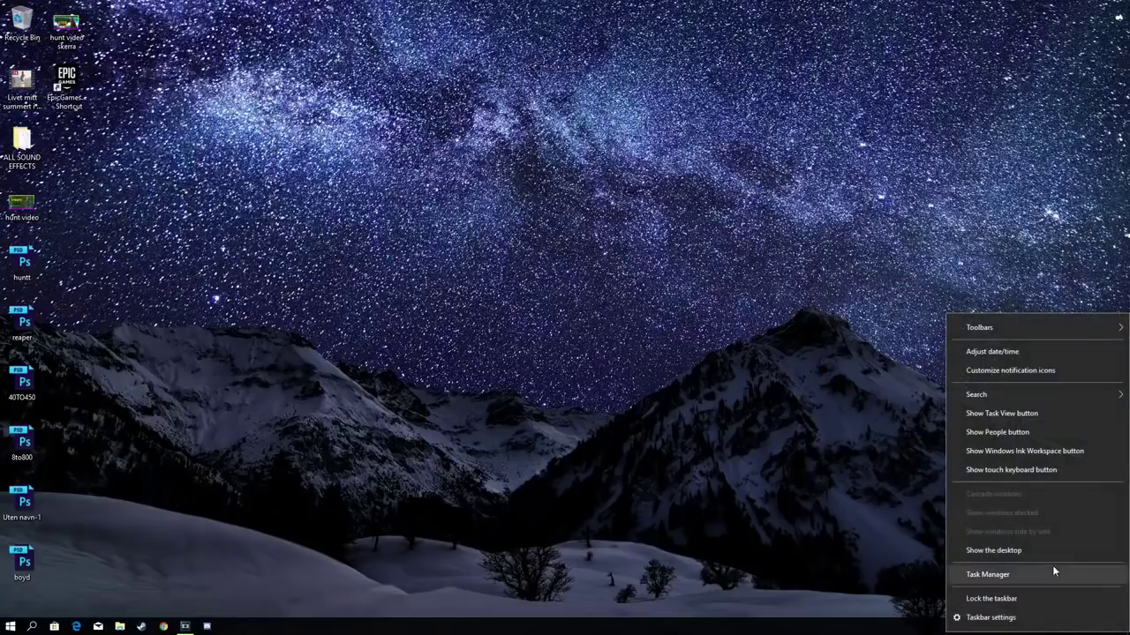
pyautogui.click(1010, 351)
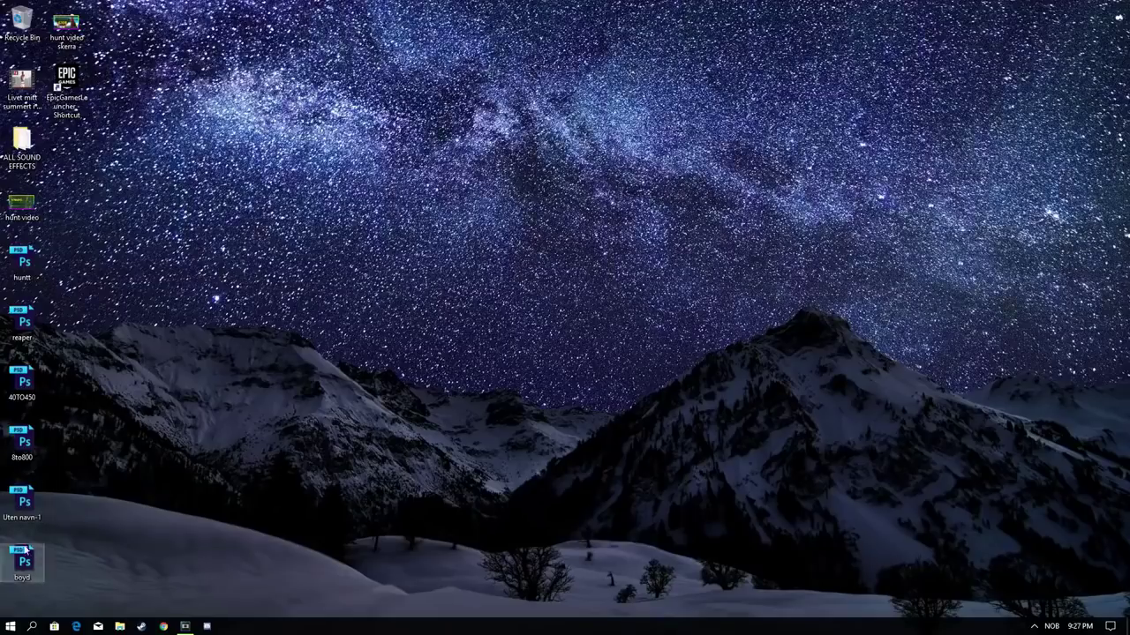
# Search 'cmd' and run Command Prompt as administrator, approving the UAC prompt
pyautogui.press('super')
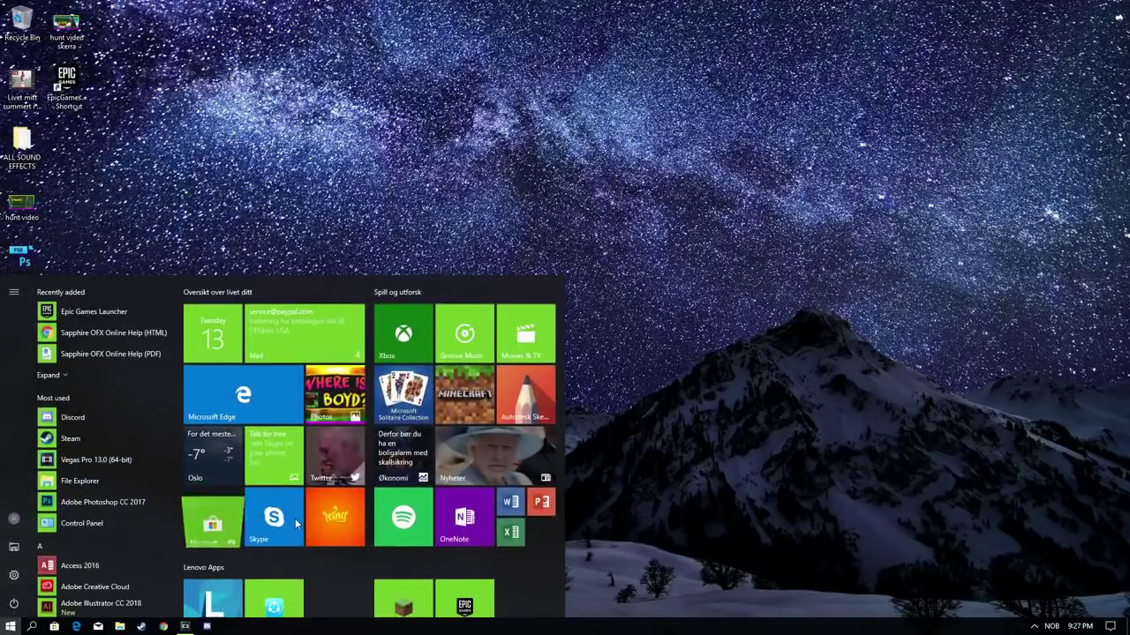
pyautogui.write('cmd')
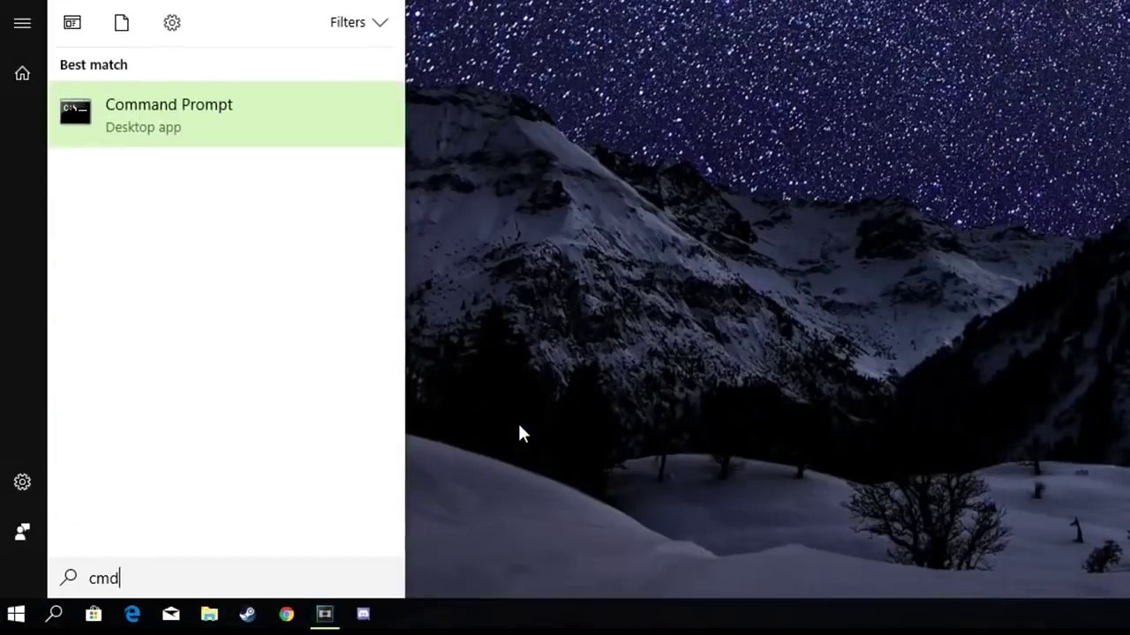
pyautogui.rightClick(139, 111)
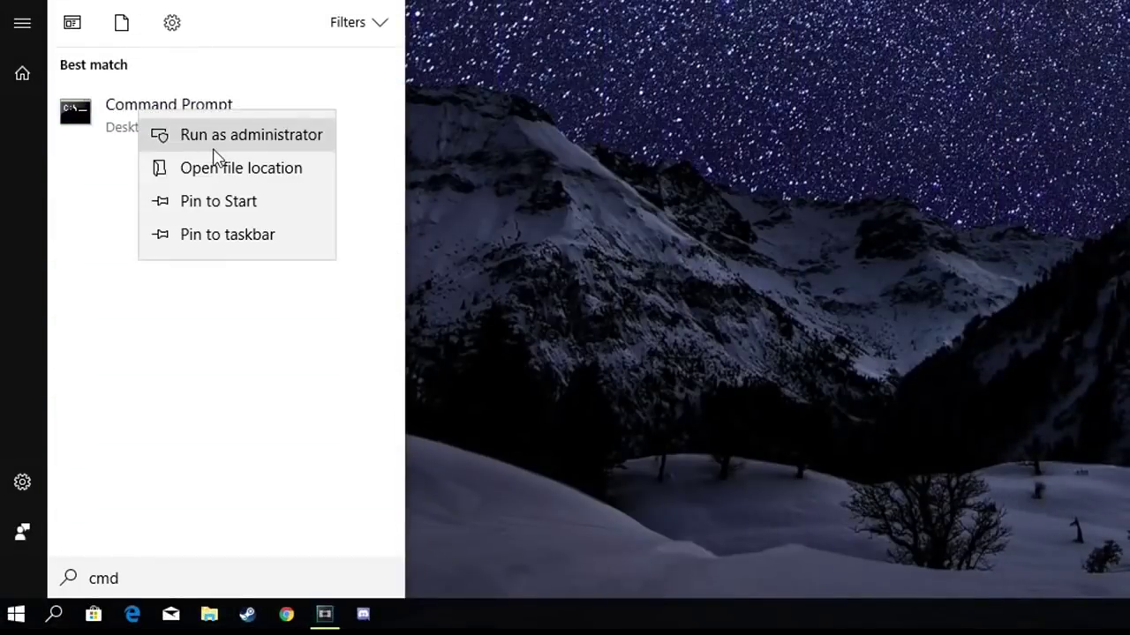
pyautogui.click(203, 137)
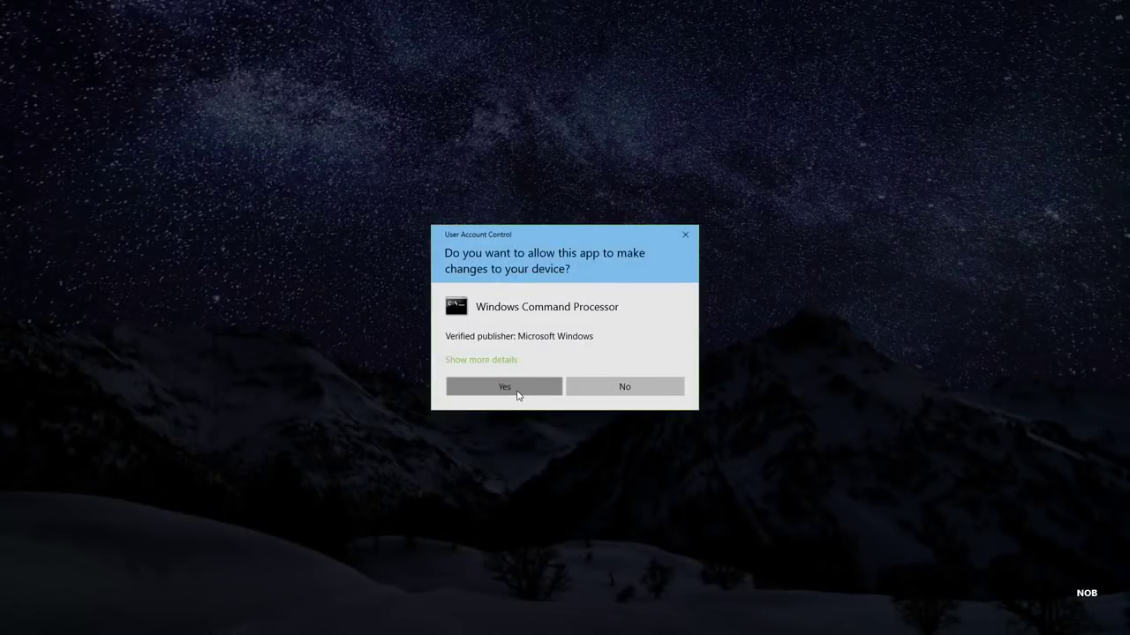
pyautogui.click(518, 395)
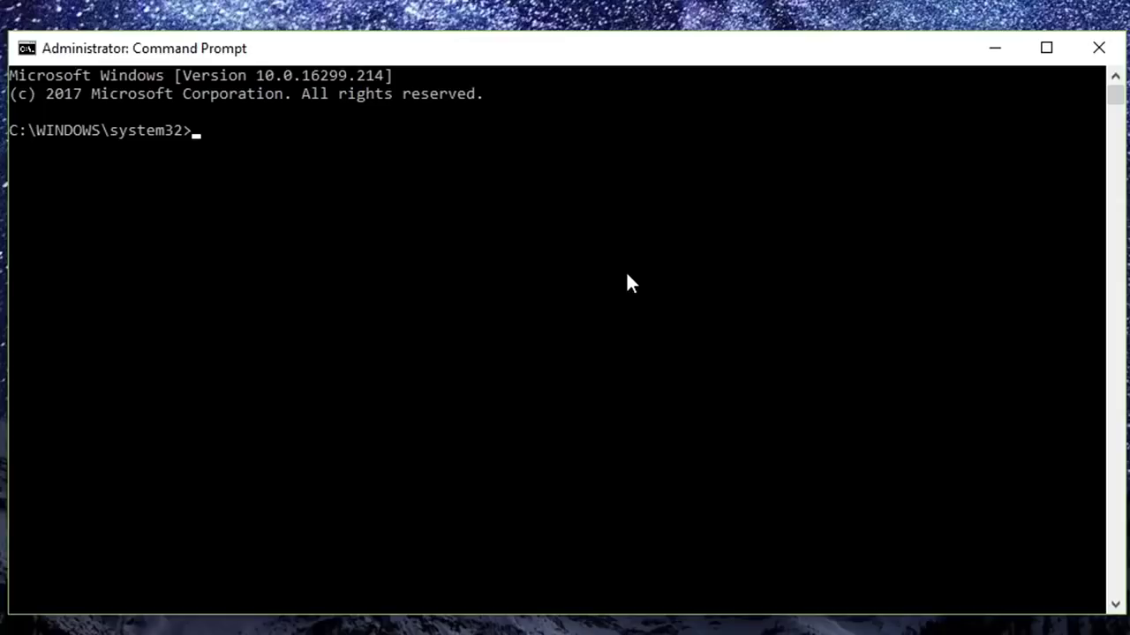
# Run ipconfig and copy the Ethernet IPv4 address 192.168.1.31
pyautogui.write('ipconfig')
pyautogui.press('Return')
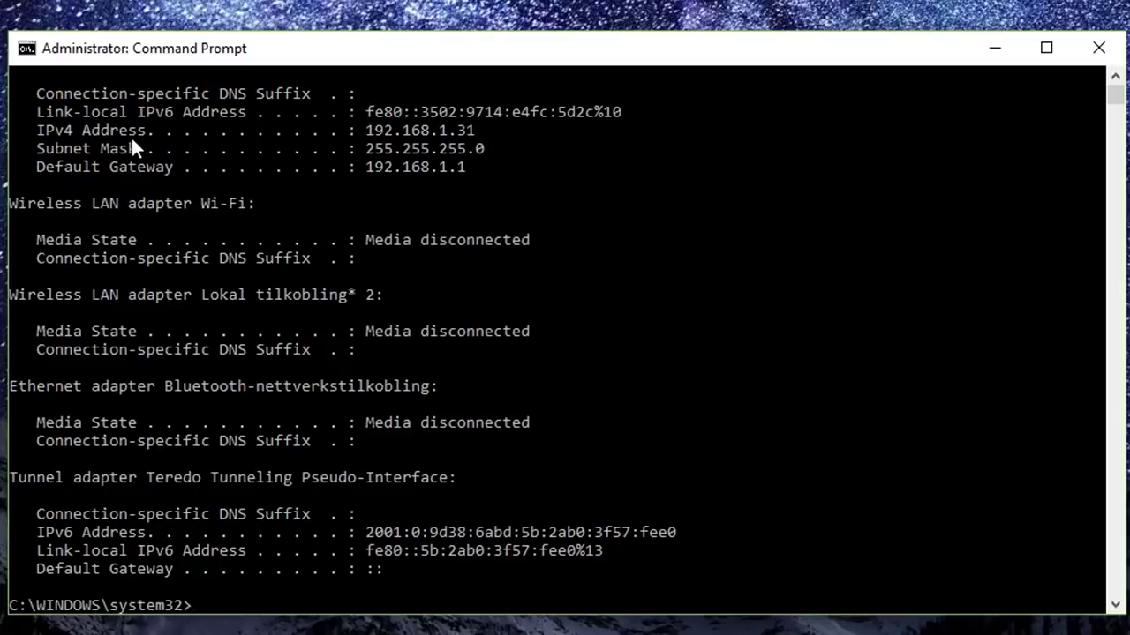
pyautogui.moveTo(366, 130); pyautogui.dragTo(393, 132)
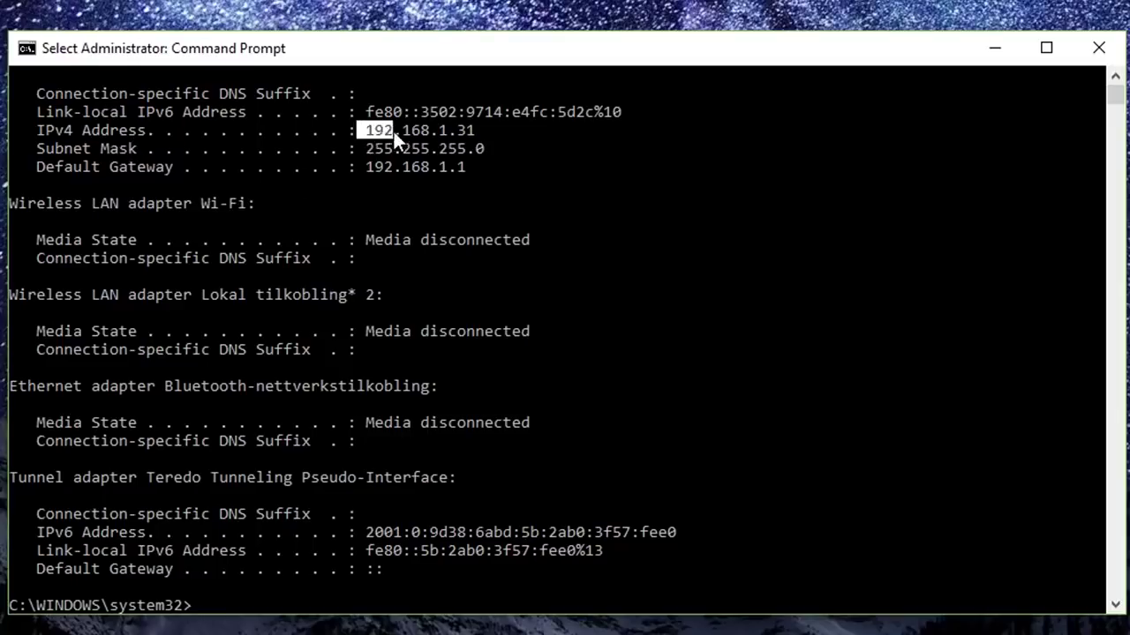
pyautogui.click(476, 130)
pyautogui.moveTo(478, 130); pyautogui.dragTo(369, 129)
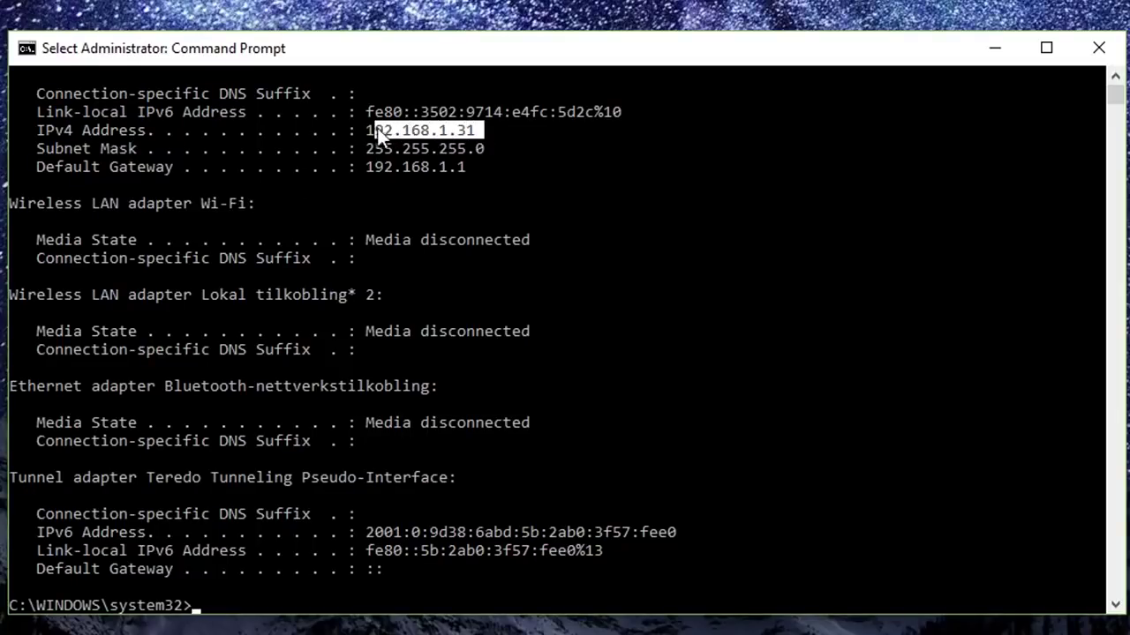
pyautogui.hotkey('ctrl', 'c')
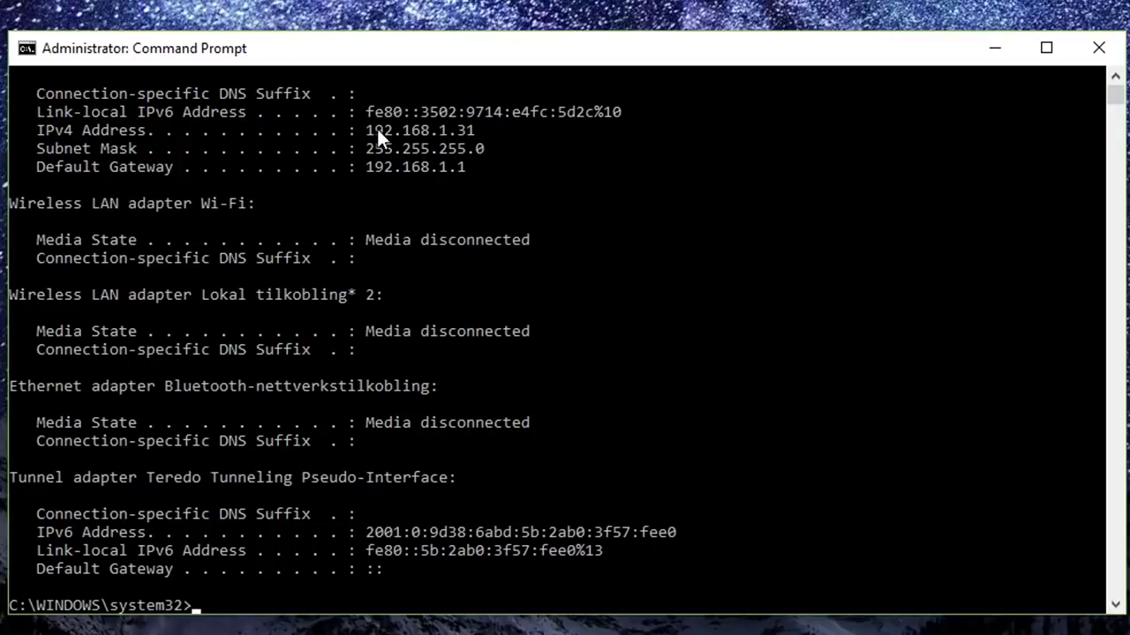
# Run ipconfig /release, then ipconfig /renew
pyautogui.write('ipconf')
pyautogui.write('ig /rele')
pyautogui.write('ase')
pyautogui.press('Return')
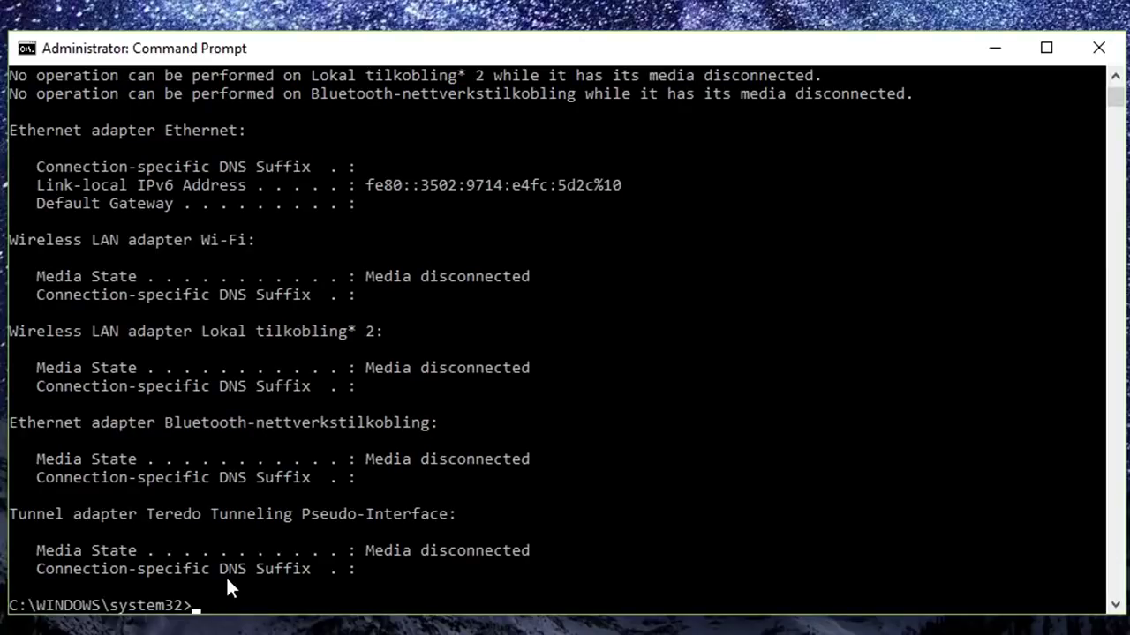
pyautogui.write('ipconf')
pyautogui.write('ig /rele')
pyautogui.write('as')
pyautogui.press('BackSpace')
pyautogui.press('BackSpace')
pyautogui.press('BackSpace')
pyautogui.press('BackSpace')
pyautogui.write('ne')
pyautogui.write('w')
pyautogui.press('Return')
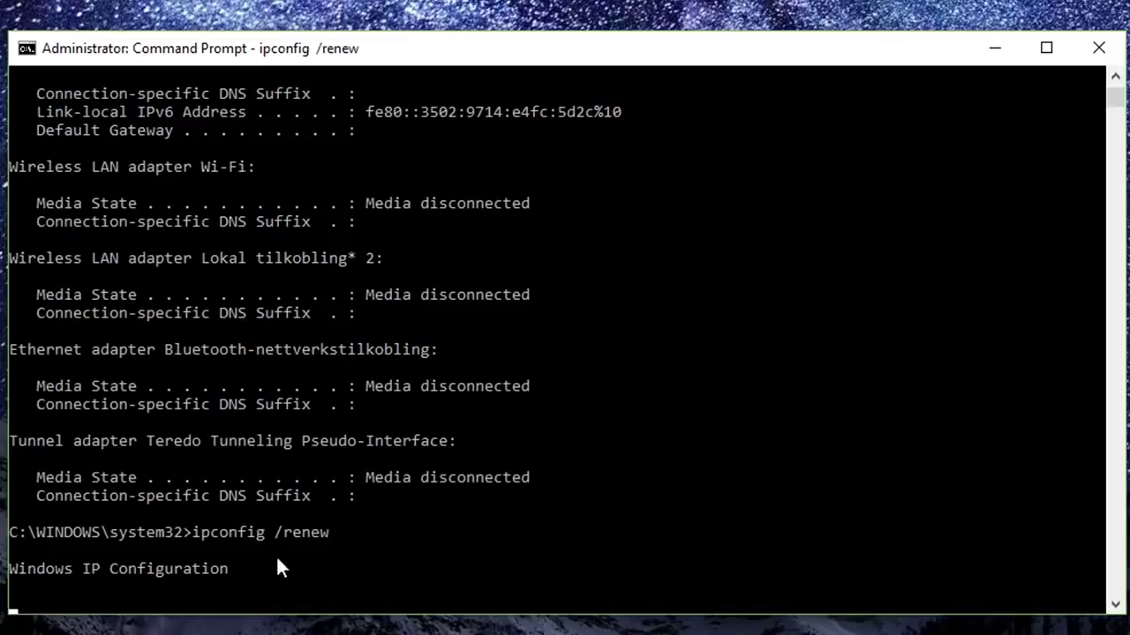
pyautogui.moveTo(242, 568); pyautogui.dragTo(11, 575)
pyautogui.click(333, 585)
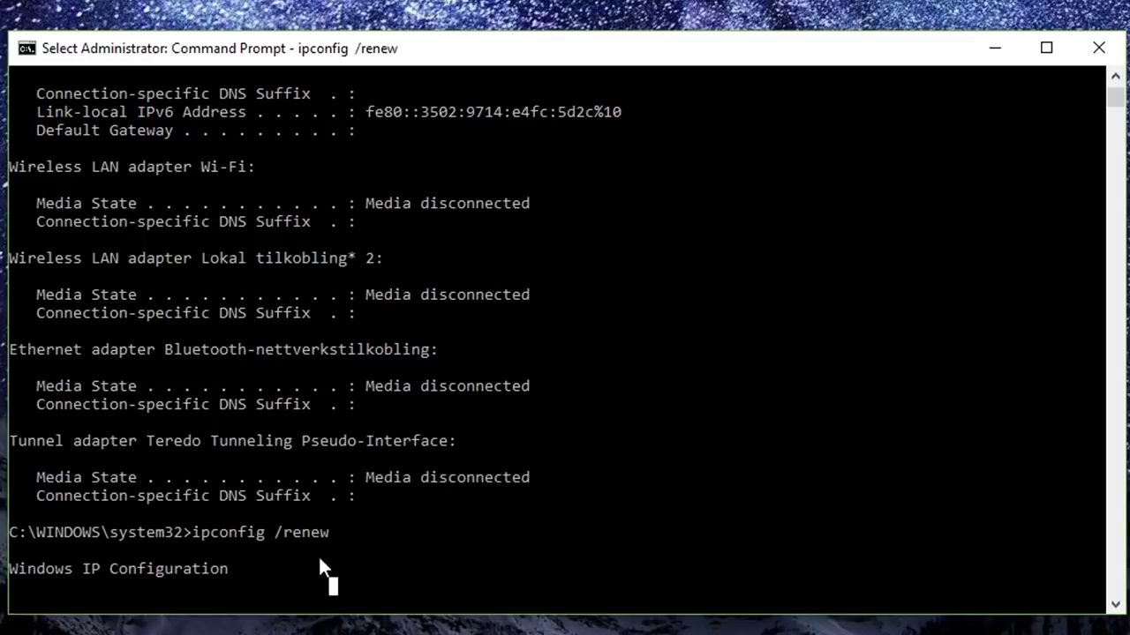
pyautogui.moveTo(235, 567); pyautogui.dragTo(10, 552)
pyautogui.click(60, 564)
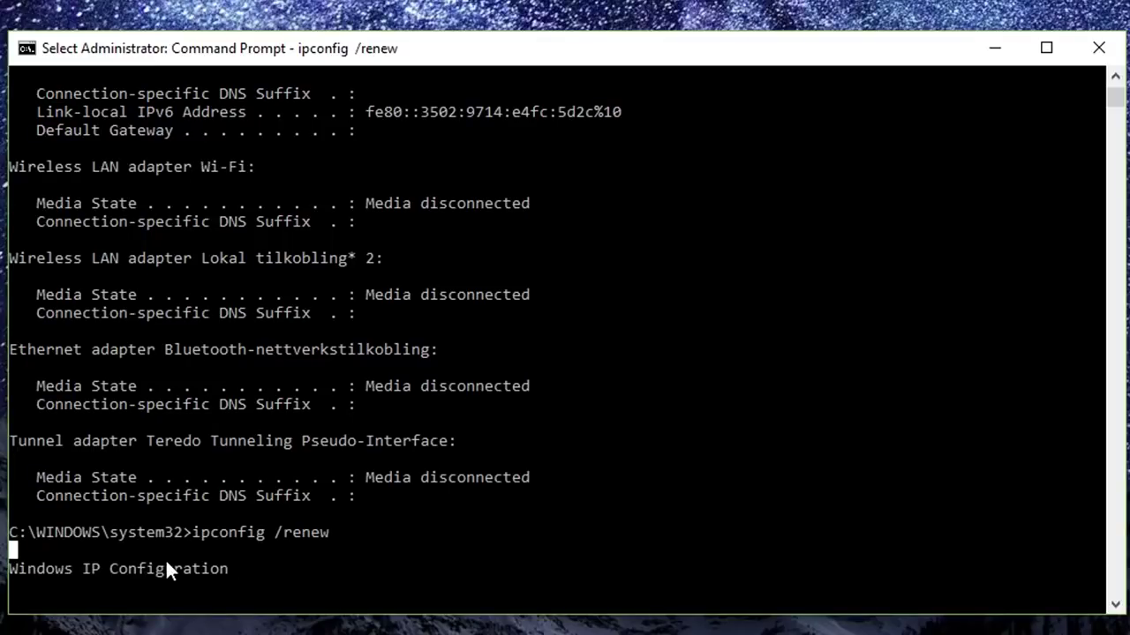